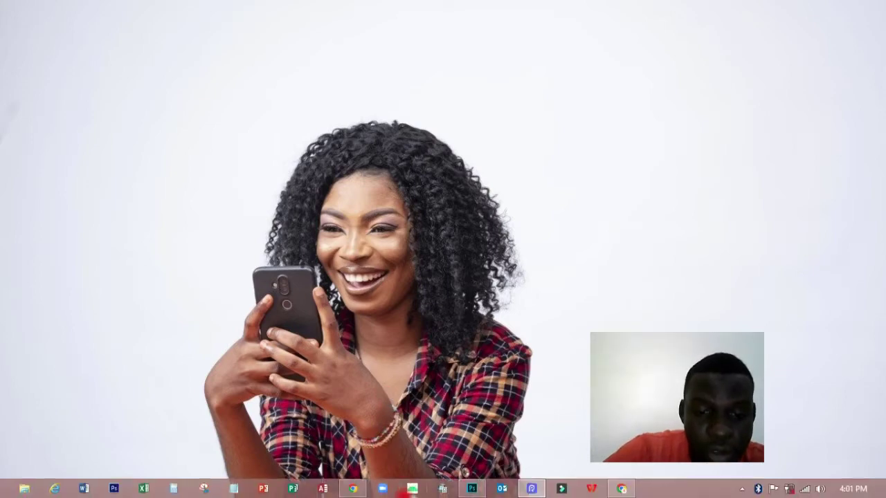
- Bring up WATERMARK.psd and zoom around the alamy-watermarked photo
{"action": "left_click", "coordinate": [470, 489]}
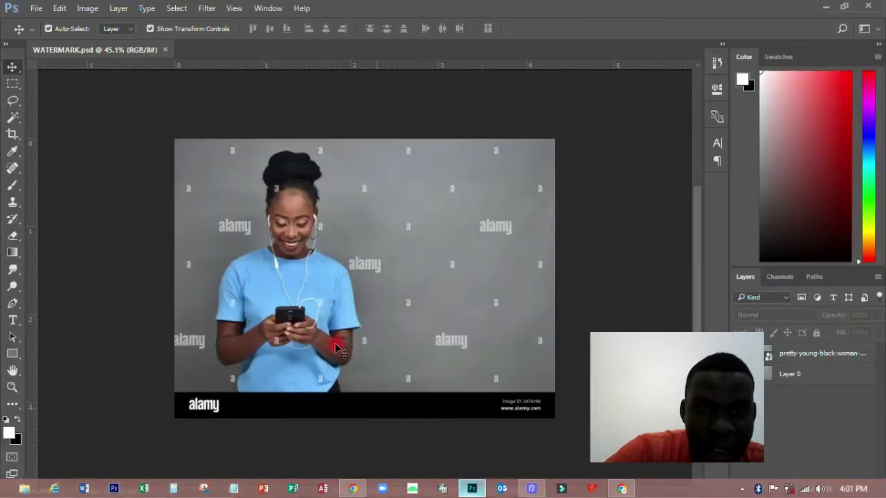
{"action": "left_click_drag", "start_coordinate": [662, 376], "coordinate": [641, 231]}
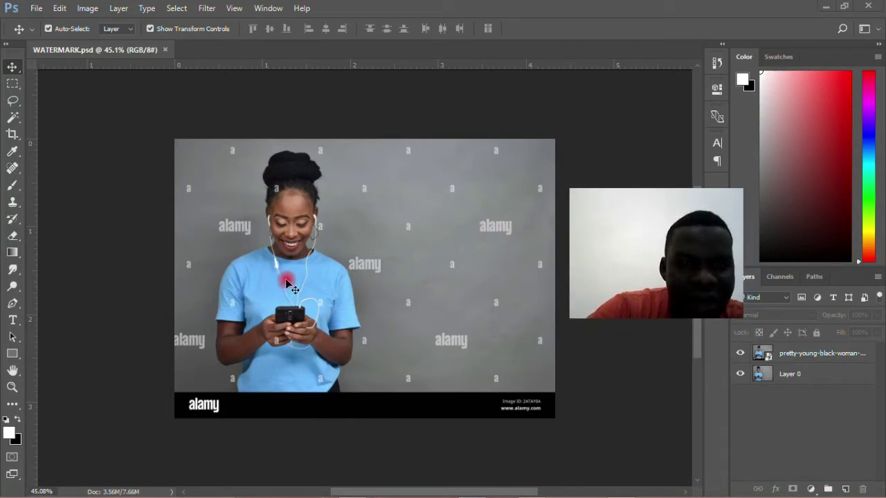
{"action": "scroll", "coordinate": [356, 233], "scroll_direction": "up", "scroll_amount": 1}
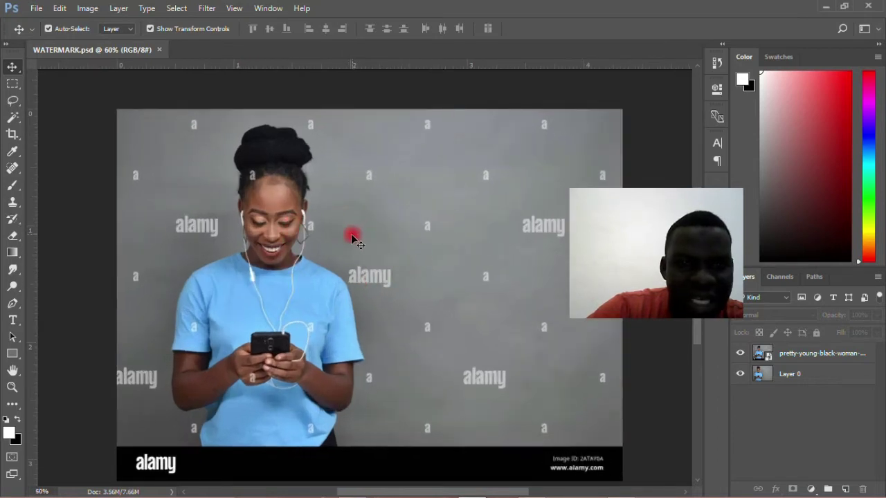
{"action": "scroll", "coordinate": [350, 235], "scroll_direction": "up", "scroll_amount": 2}
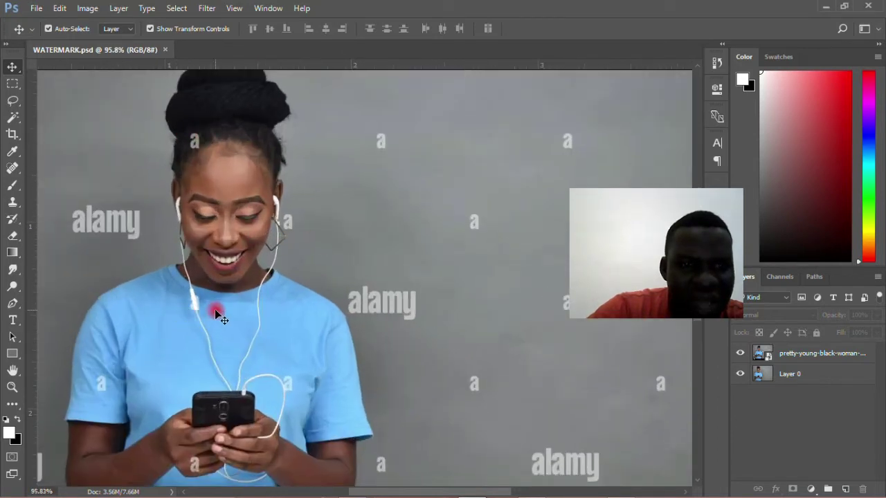
{"action": "scroll", "coordinate": [316, 316], "scroll_direction": "down", "scroll_amount": 1}
{"action": "scroll", "coordinate": [322, 336], "scroll_direction": "down", "scroll_amount": 1}
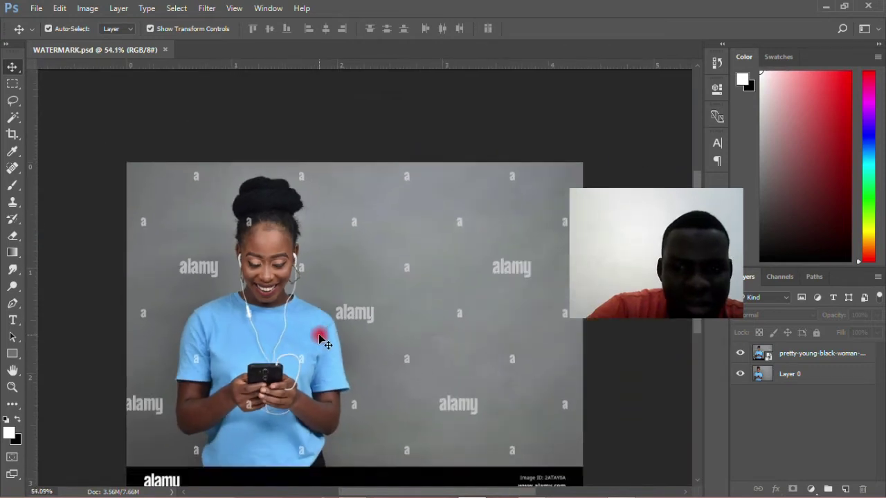
{"action": "scroll", "coordinate": [350, 313], "scroll_direction": "down", "scroll_amount": 1}
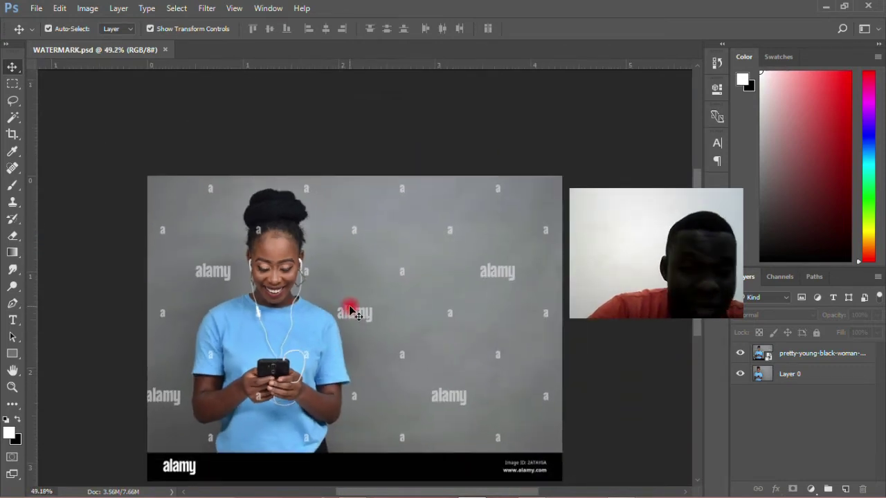
{"action": "scroll", "coordinate": [301, 394], "scroll_direction": "up", "scroll_amount": 1}
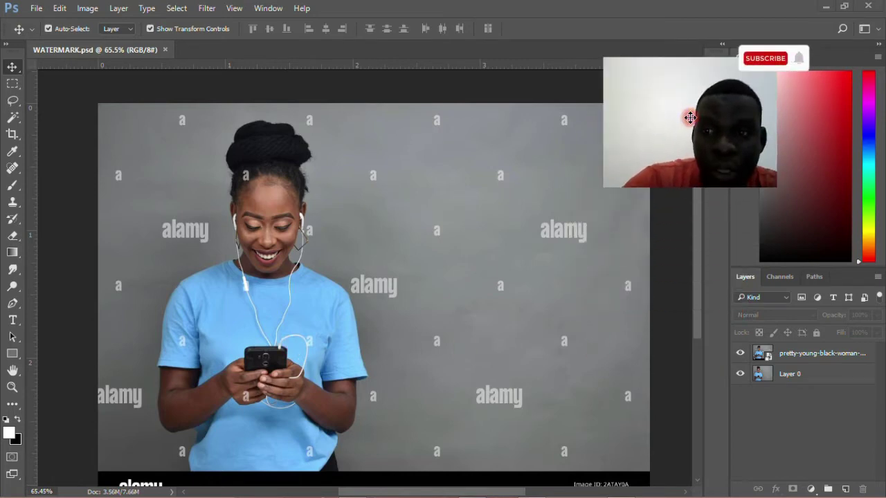
- Toggle the top layer's visibility to compare the watermarked photo with the clean Layer 0
{"action": "left_click", "coordinate": [741, 353]}
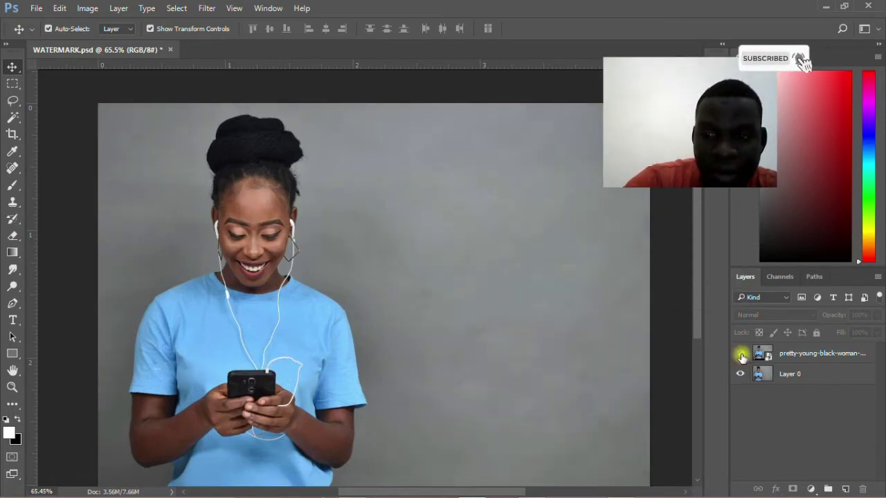
{"action": "scroll", "coordinate": [294, 376], "scroll_direction": "down", "scroll_amount": 2}
{"action": "scroll", "coordinate": [294, 376], "scroll_direction": "down", "scroll_amount": 1}
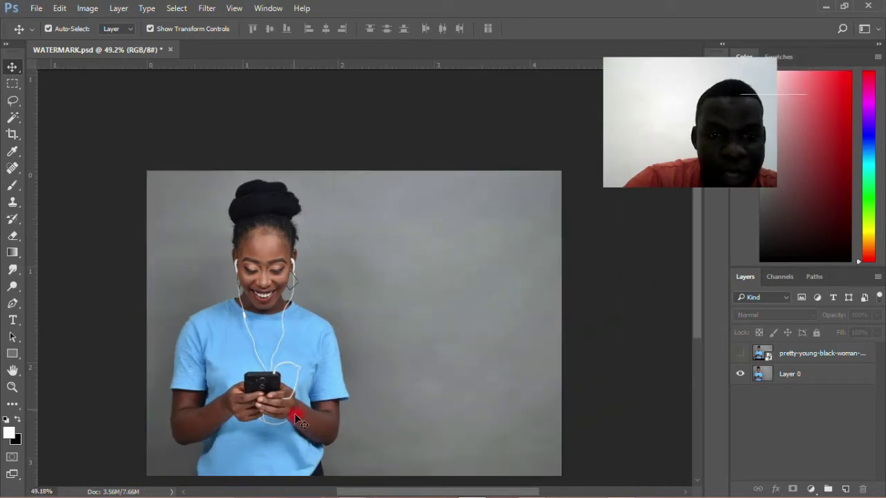
{"action": "scroll", "coordinate": [350, 474], "scroll_direction": "up", "scroll_amount": 1}
{"action": "scroll", "coordinate": [351, 474], "scroll_direction": "up", "scroll_amount": 1}
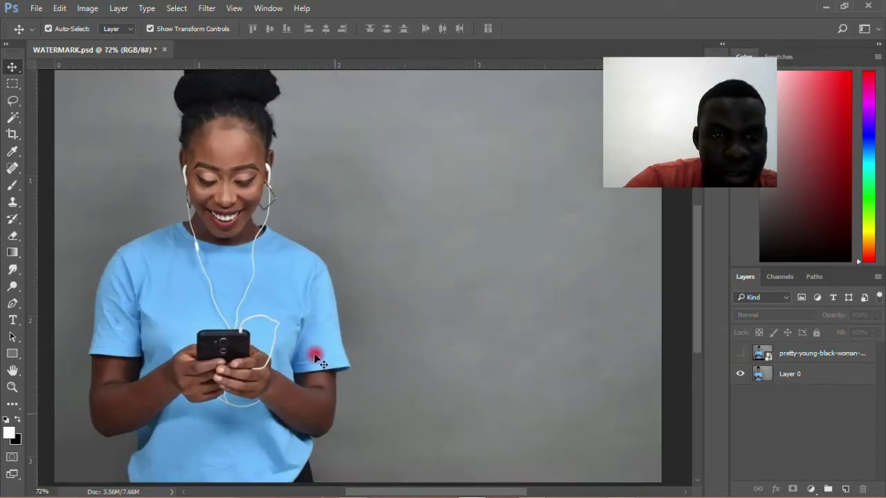
{"action": "left_click", "coordinate": [741, 354]}
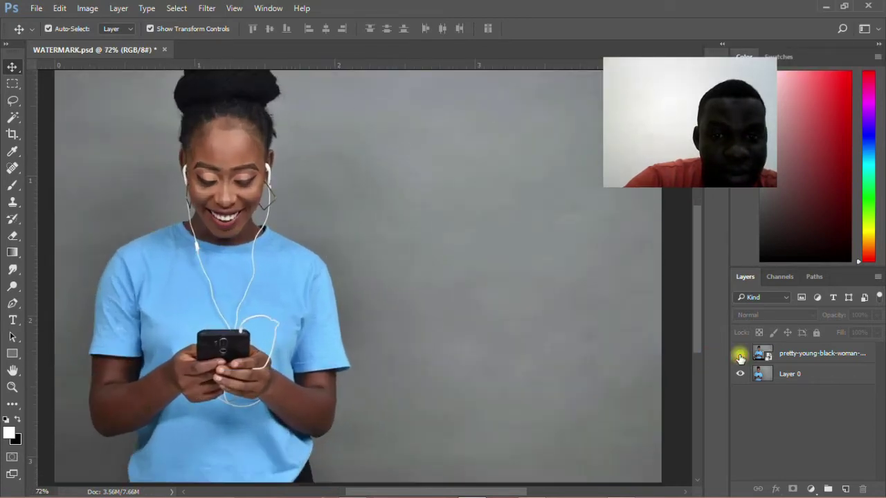
{"action": "left_click", "coordinate": [740, 355]}
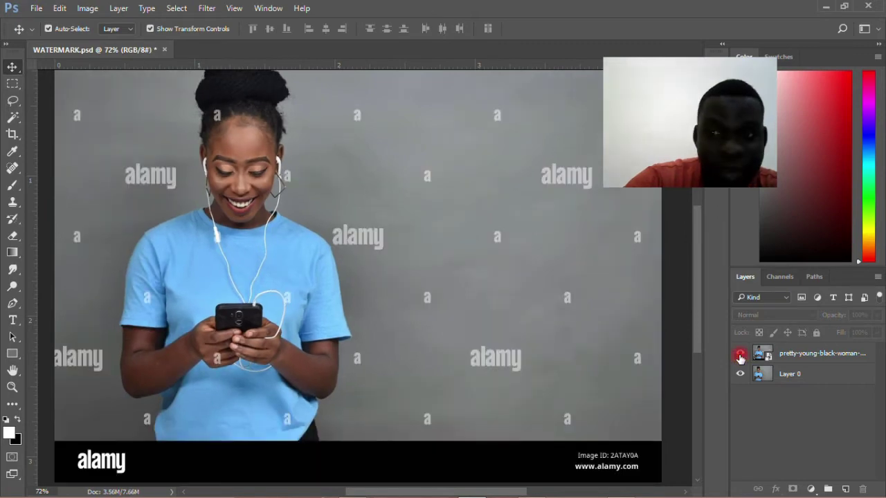
{"action": "scroll", "coordinate": [374, 352], "scroll_direction": "down", "scroll_amount": 1}
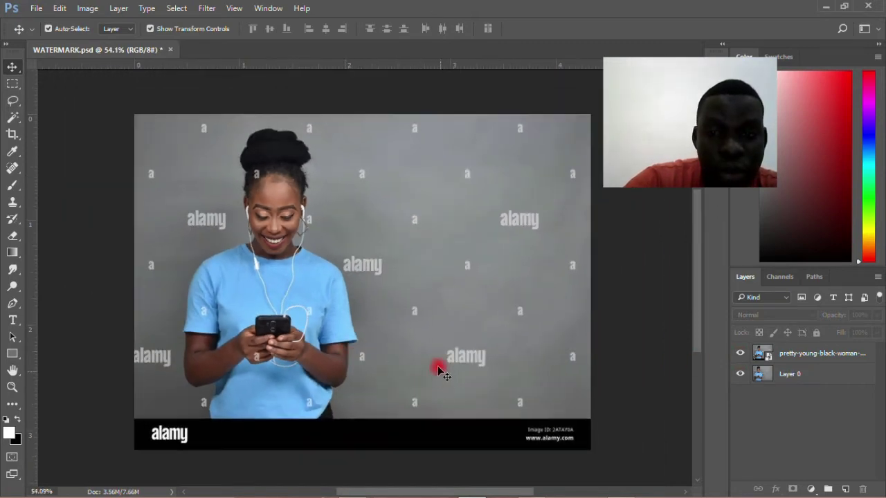
{"action": "left_click", "coordinate": [741, 354]}
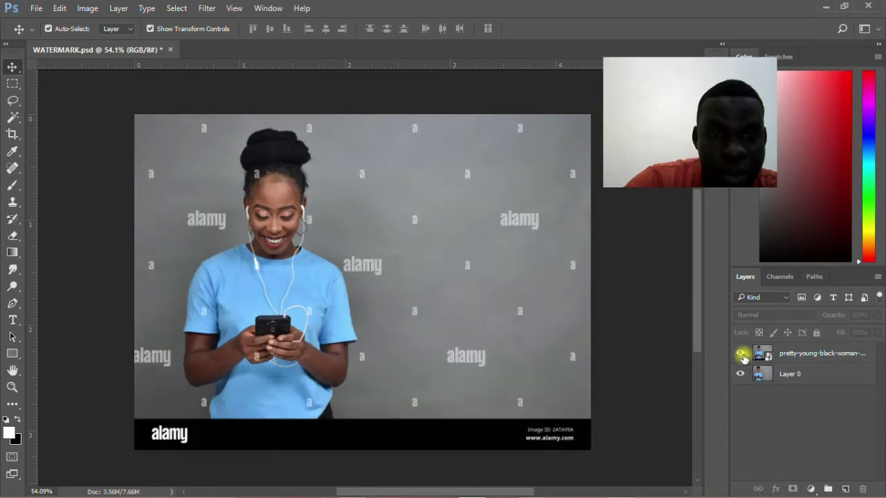
- Hide Layer 0, then use Rasterize Layer on the watermarked top layer
{"action": "left_click", "coordinate": [791, 376]}
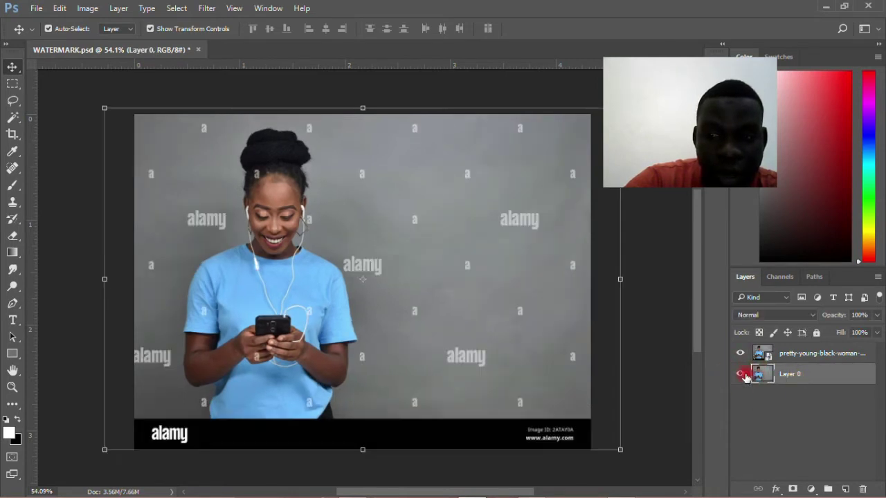
{"action": "left_click", "coordinate": [741, 375]}
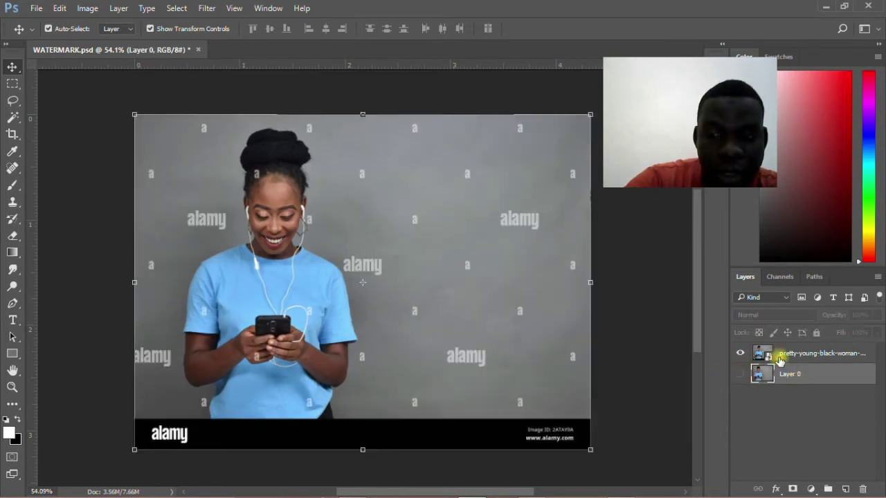
{"action": "left_click", "coordinate": [762, 353]}
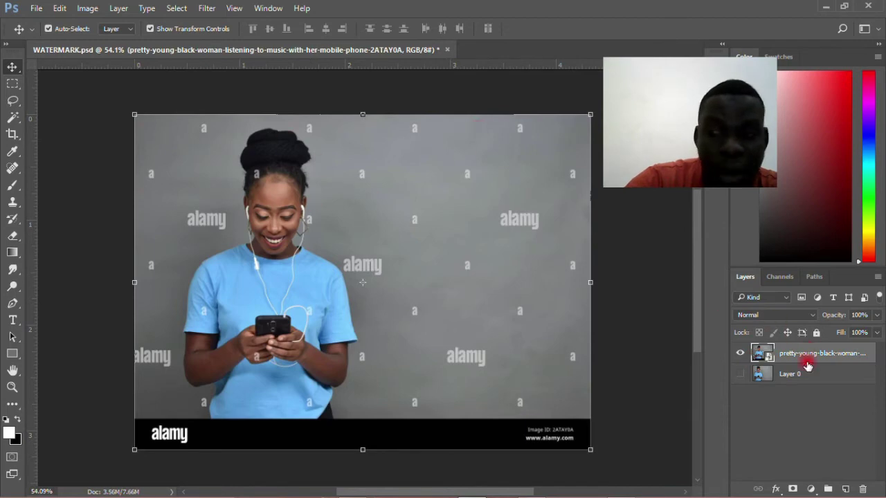
{"action": "right_click", "coordinate": [810, 353]}
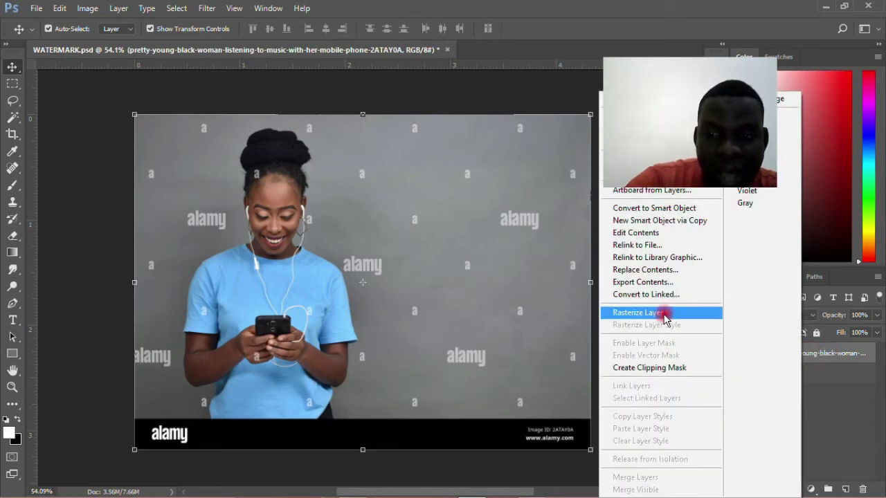
{"action": "left_click", "coordinate": [662, 313]}
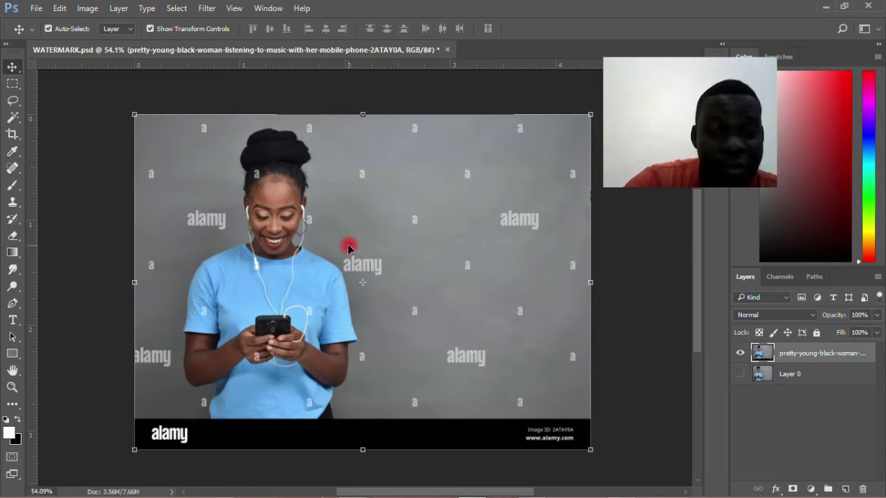
- Choose the Spot Healing Brush with Type Content-Aware and a 95 px brush size
{"action": "left_click", "coordinate": [12, 168]}
{"action": "right_click", "coordinate": [11, 170]}
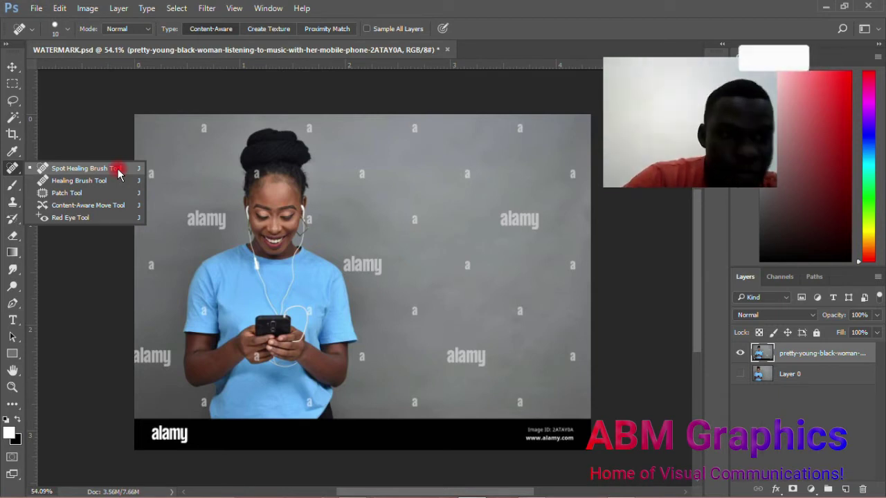
{"action": "left_click", "coordinate": [78, 174]}
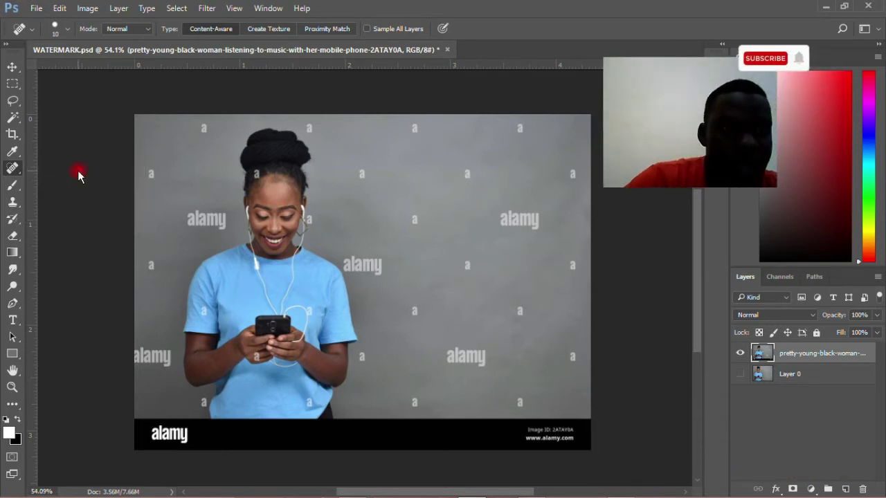
{"action": "left_click", "coordinate": [185, 31]}
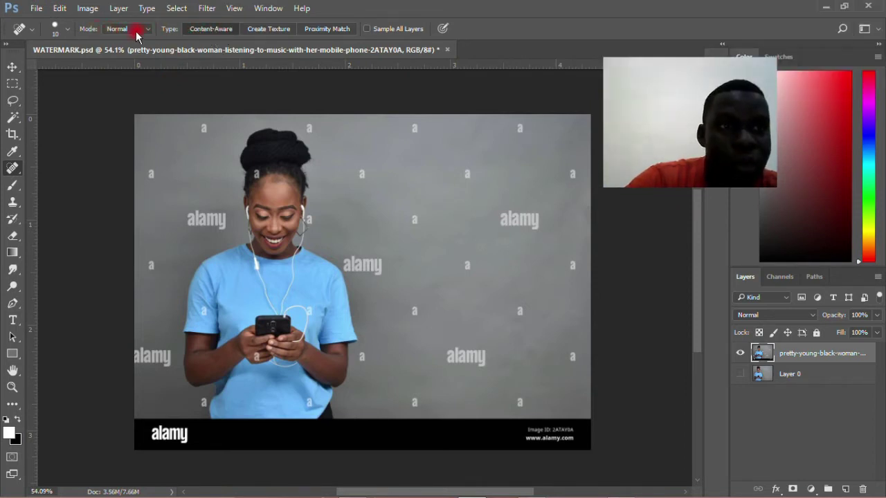
{"action": "left_click", "coordinate": [71, 29]}
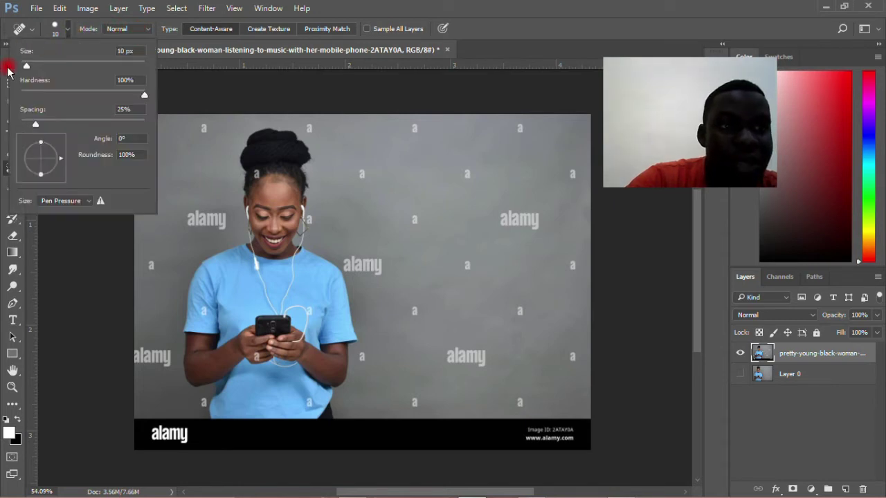
{"action": "left_click_drag", "start_coordinate": [68, 65], "coordinate": [79, 65]}
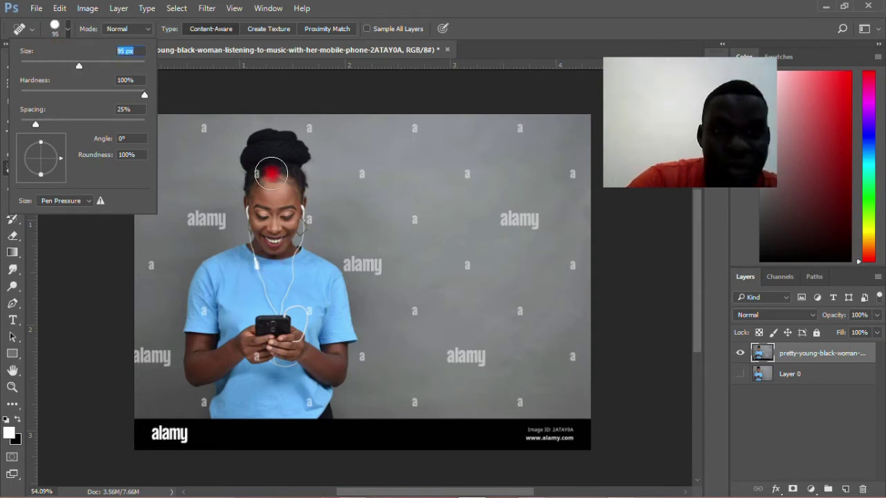
{"action": "left_click", "coordinate": [404, 98]}
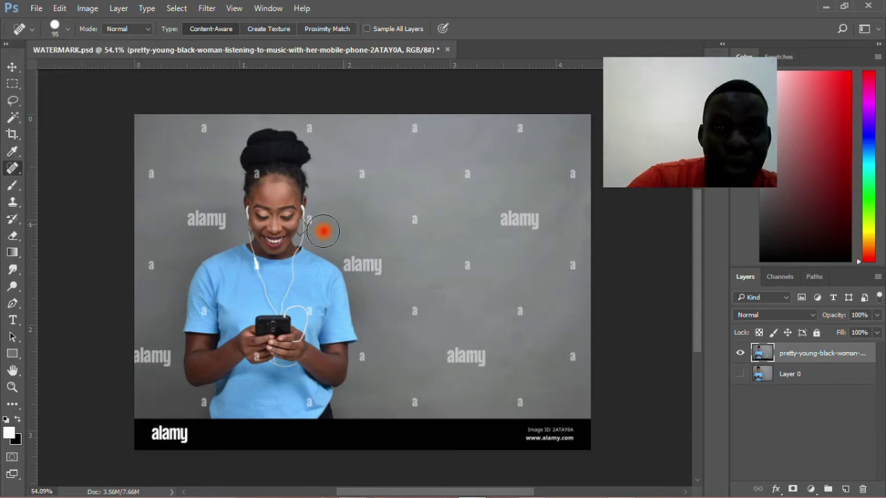
{"action": "right_click", "coordinate": [13, 168]}
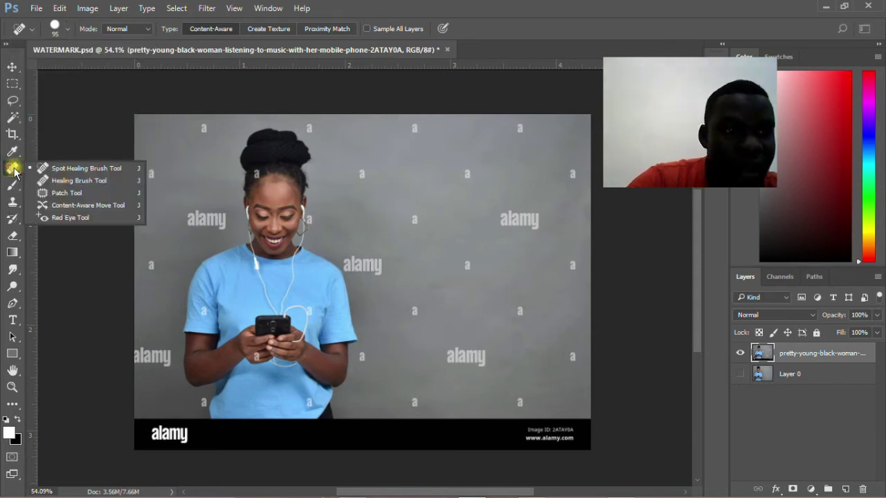
{"action": "left_click", "coordinate": [82, 170]}
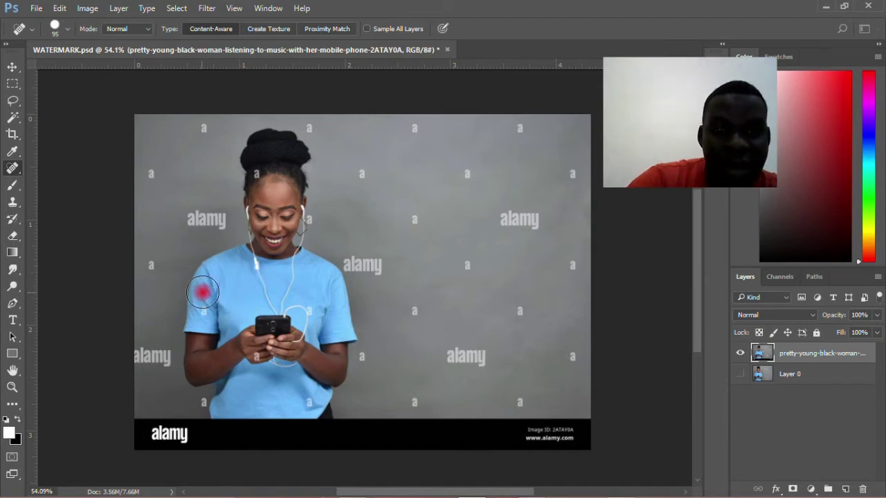
- Marquee-select the black alamy banner along the bottom, delete it, and deselect
{"action": "left_click", "coordinate": [8, 68]}
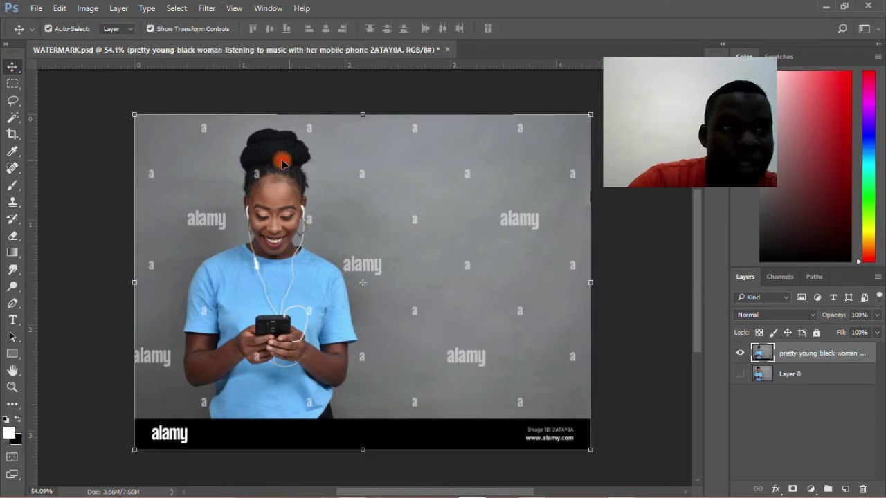
{"action": "left_click", "coordinate": [15, 83]}
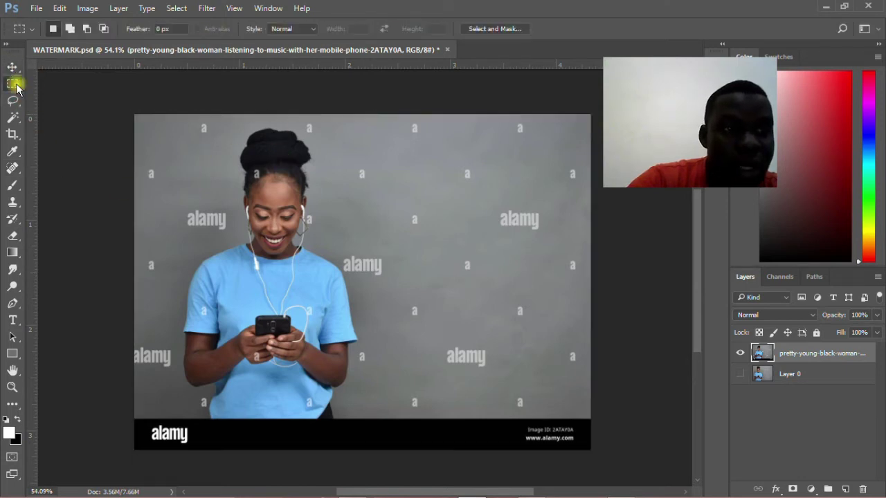
{"action": "right_click", "coordinate": [15, 83]}
{"action": "left_click", "coordinate": [73, 83]}
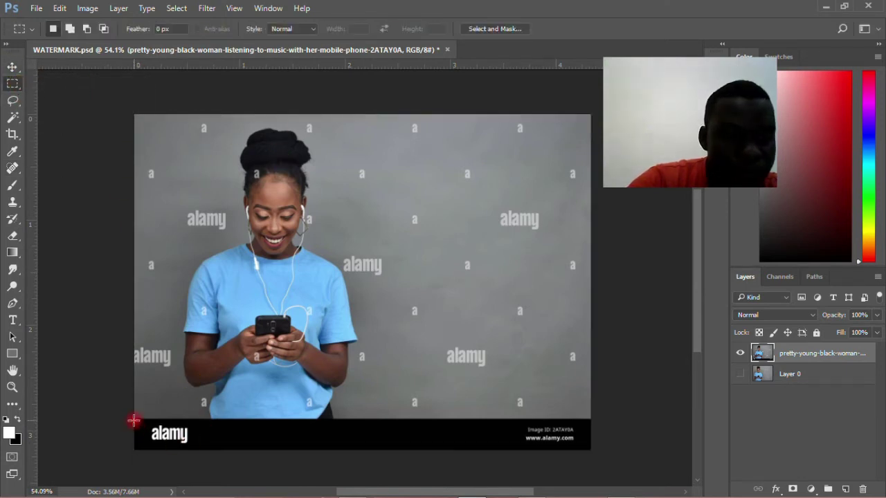
{"action": "left_click_drag", "start_coordinate": [139, 420], "coordinate": [604, 459]}
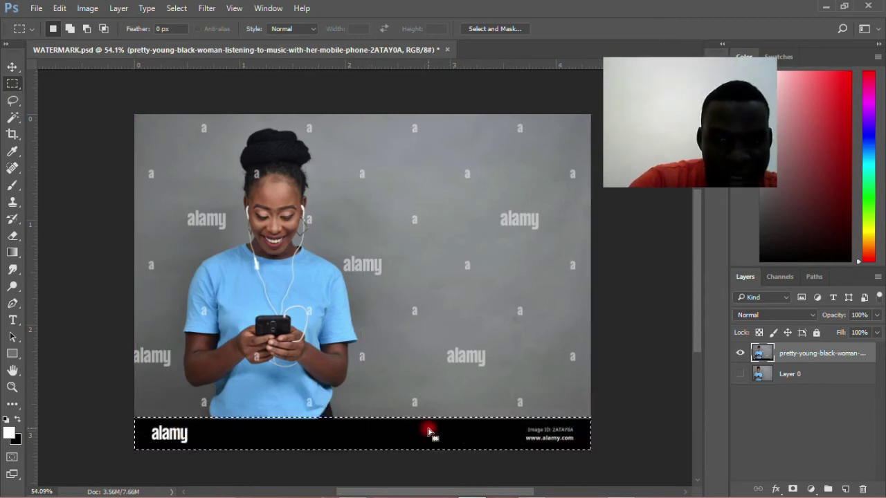
{"action": "key", "text": "Delete"}
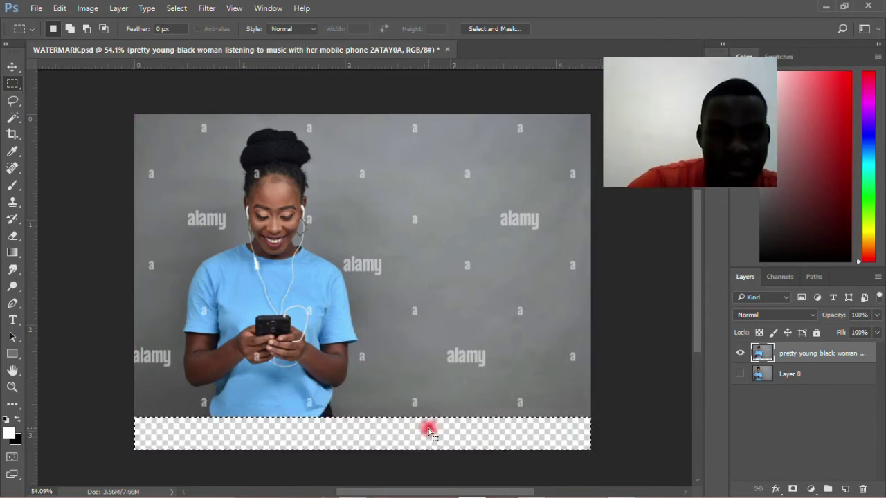
{"action": "left_click", "coordinate": [176, 8]}
{"action": "left_click", "coordinate": [187, 32]}
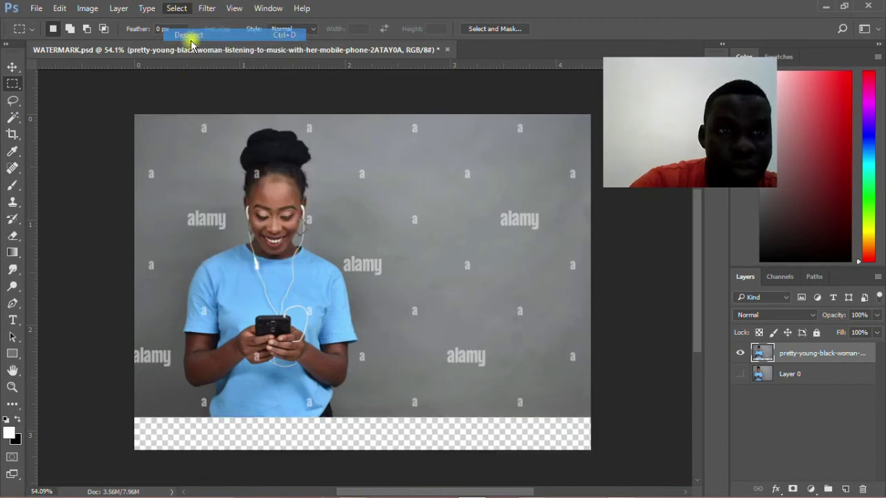
{"action": "left_click", "coordinate": [13, 67]}
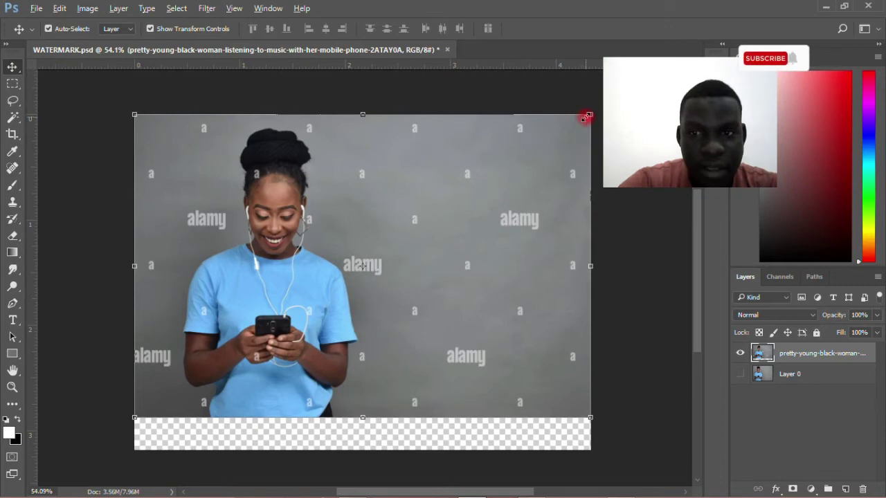
- Free-transform the photo to about 112.75% and shift it down over the bottom gap
{"action": "left_click_drag", "start_coordinate": [590, 114], "coordinate": [609, 97]}
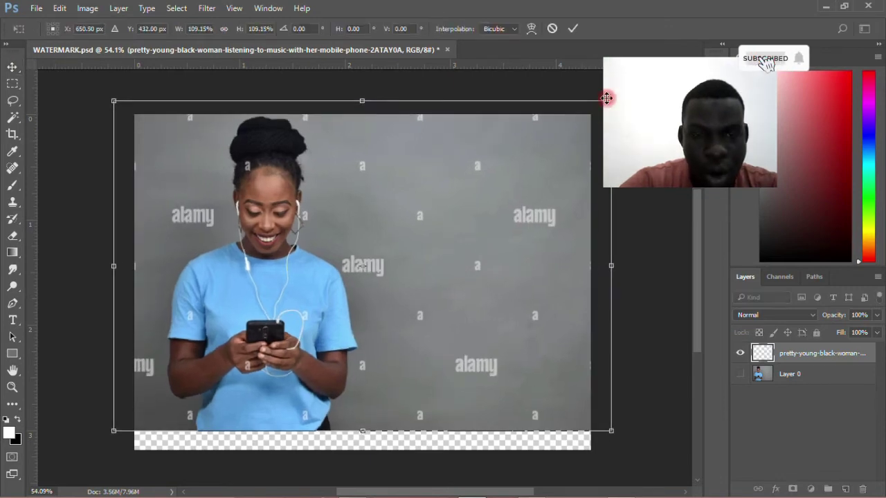
{"action": "mouse_move", "coordinate": [520, 184]}
{"action": "left_mouse_down"}
{"action": "mouse_move", "coordinate": [521, 213]}
{"action": "mouse_move", "coordinate": [520, 201]}
{"action": "left_mouse_up"}
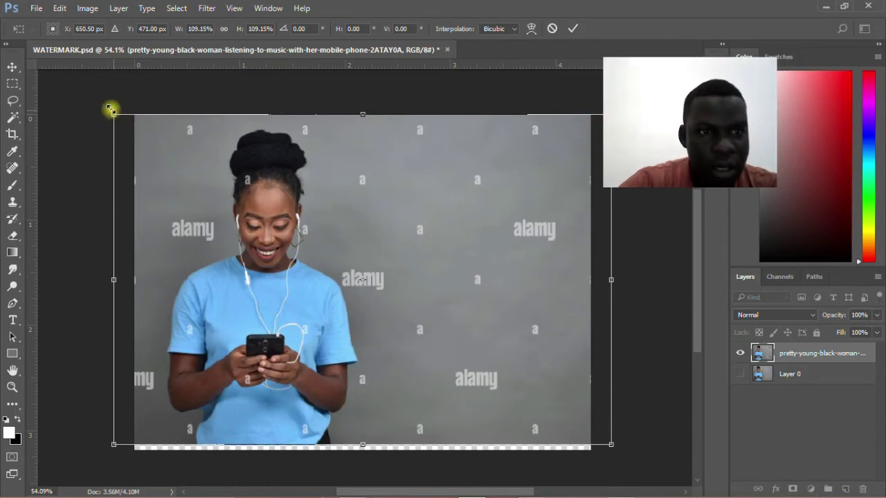
{"action": "left_click_drag", "start_coordinate": [111, 110], "coordinate": [105, 105]}
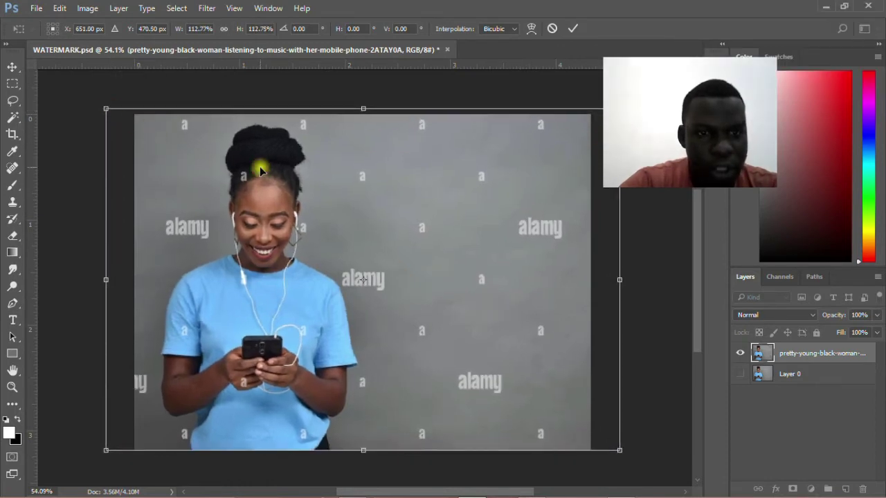
{"action": "left_click_drag", "start_coordinate": [260, 167], "coordinate": [260, 170]}
{"action": "left_click", "coordinate": [571, 28]}
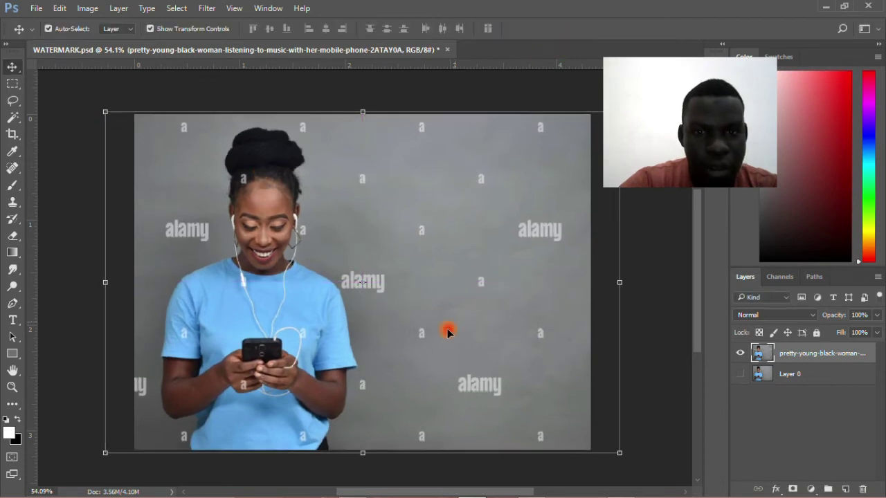
{"action": "left_click", "coordinate": [76, 130]}
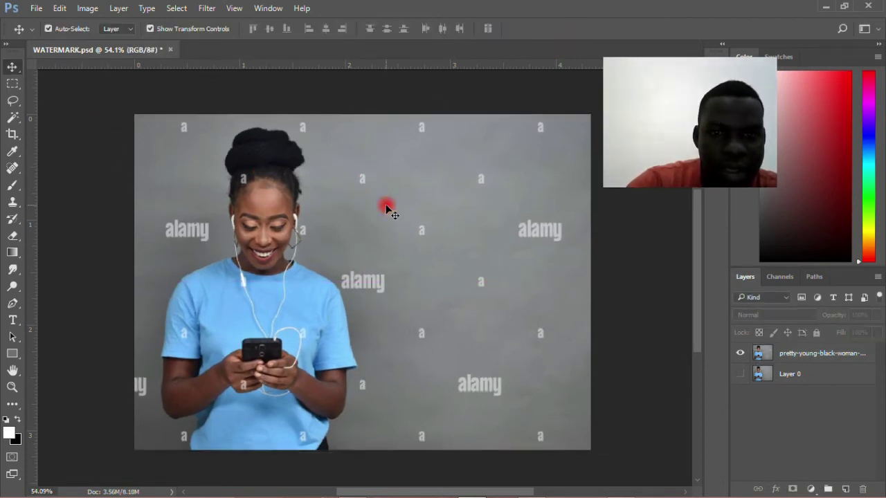
- Zoom in on the photo layer and spot-heal the 'a' watermark on her hairline
{"action": "left_click", "coordinate": [13, 167]}
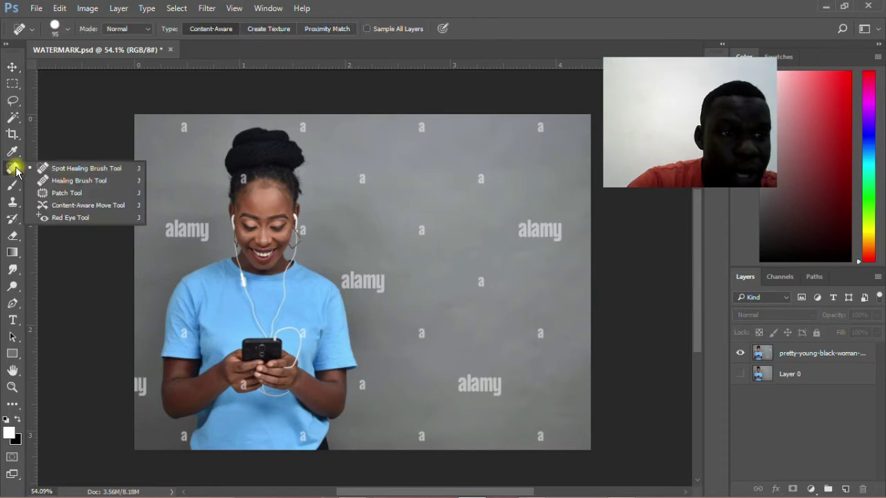
{"action": "left_click", "coordinate": [84, 169]}
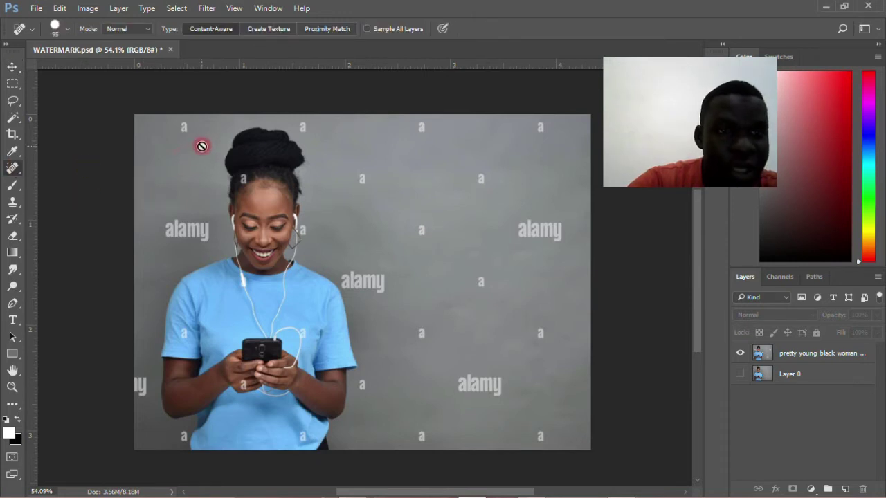
{"action": "left_click", "coordinate": [780, 354]}
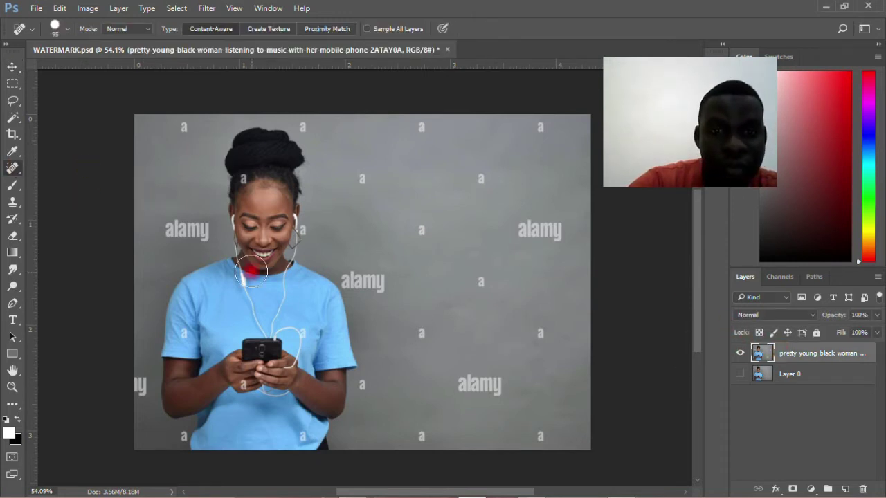
{"action": "scroll", "coordinate": [372, 245], "scroll_direction": "up", "scroll_amount": 1}
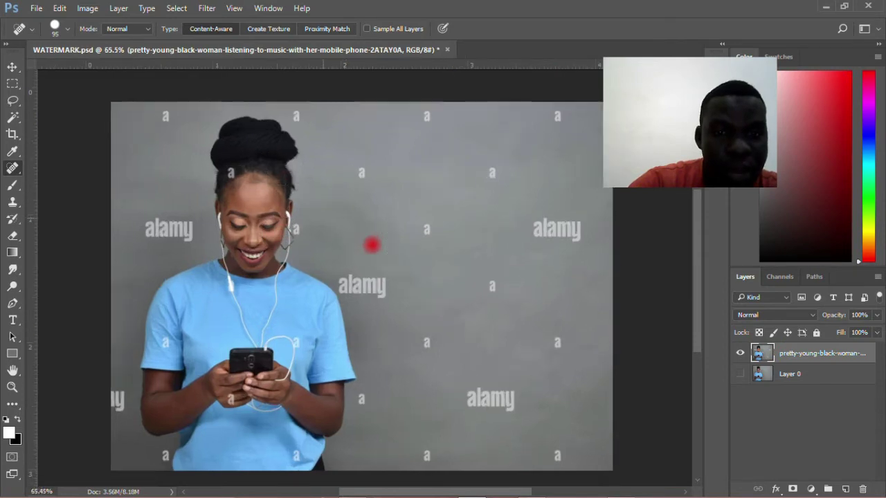
{"action": "scroll", "coordinate": [371, 245], "scroll_direction": "up", "scroll_amount": 2}
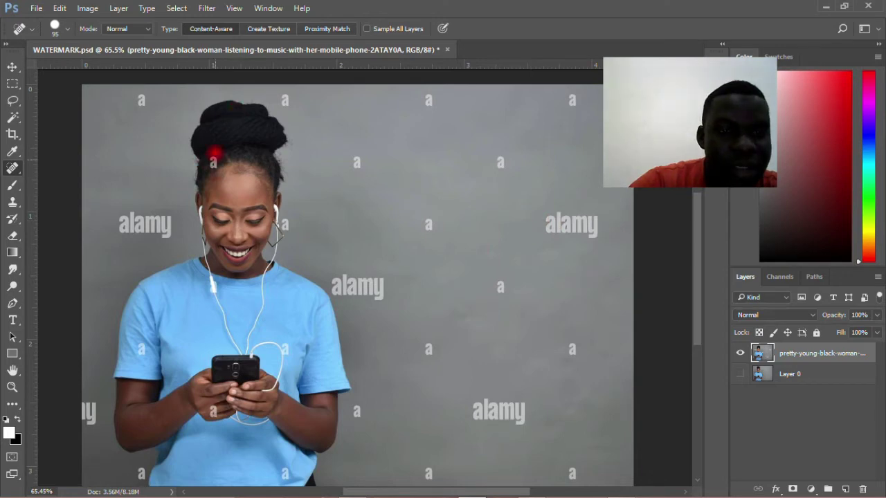
{"action": "scroll", "coordinate": [217, 151], "scroll_direction": "up", "scroll_amount": 2}
{"action": "scroll", "coordinate": [219, 156], "scroll_direction": "up", "scroll_amount": 2}
{"action": "scroll", "coordinate": [225, 169], "scroll_direction": "up", "scroll_amount": 4}
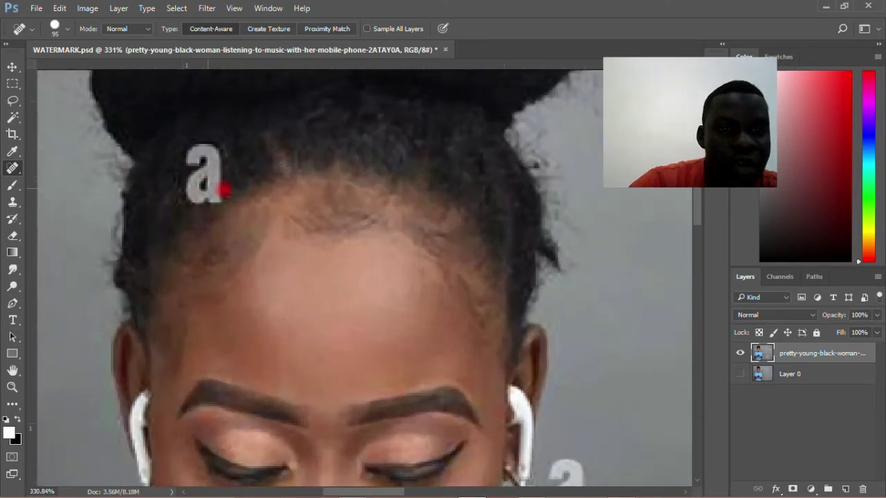
{"action": "key", "text": "bracketleft"}
{"action": "key", "text": "bracketleft"}
{"action": "key", "text": "bracketleft"}
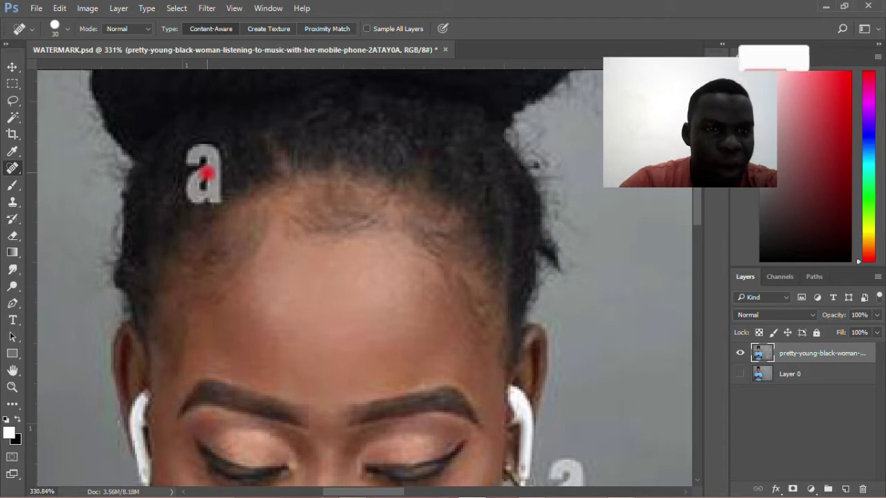
{"action": "left_click", "coordinate": [207, 173]}
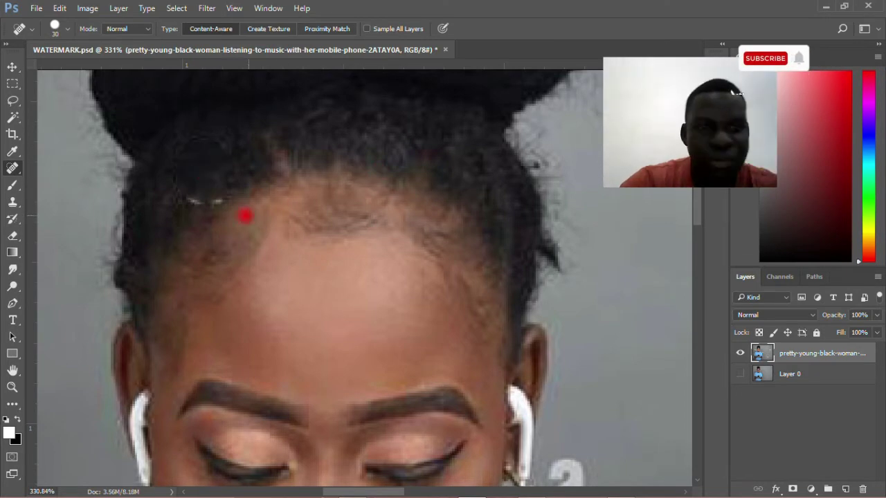
- Heal the 'a' watermark beside the earring with a 15 px brush
{"action": "key", "text": "bracketleft"}
{"action": "key", "text": "bracketleft"}
{"action": "key", "text": "bracketleft"}
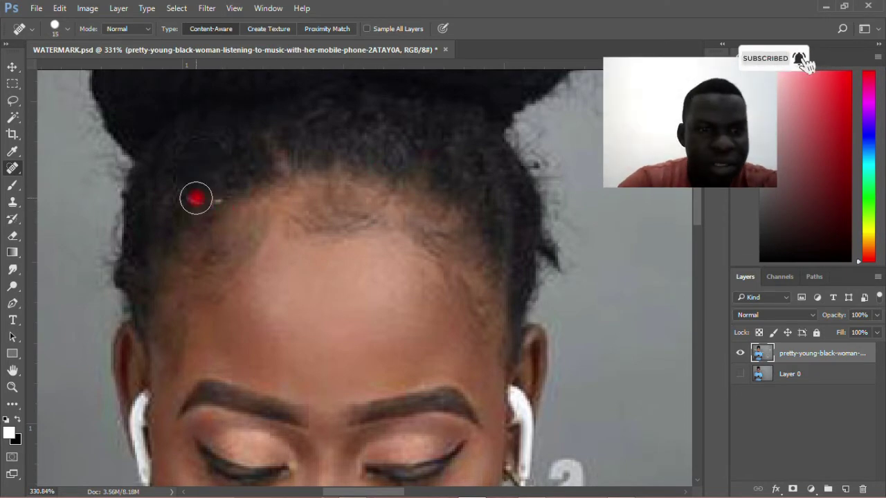
{"action": "key", "text": "bracketleft"}
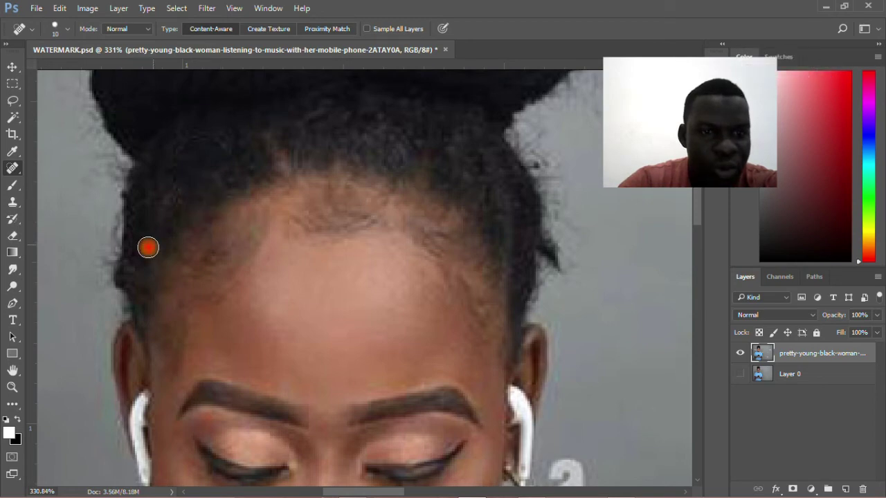
{"action": "scroll", "coordinate": [232, 187], "scroll_direction": "down", "scroll_amount": 5, "text": "alt"}
{"action": "scroll", "coordinate": [228, 177], "scroll_direction": "down", "scroll_amount": 3, "text": "alt"}
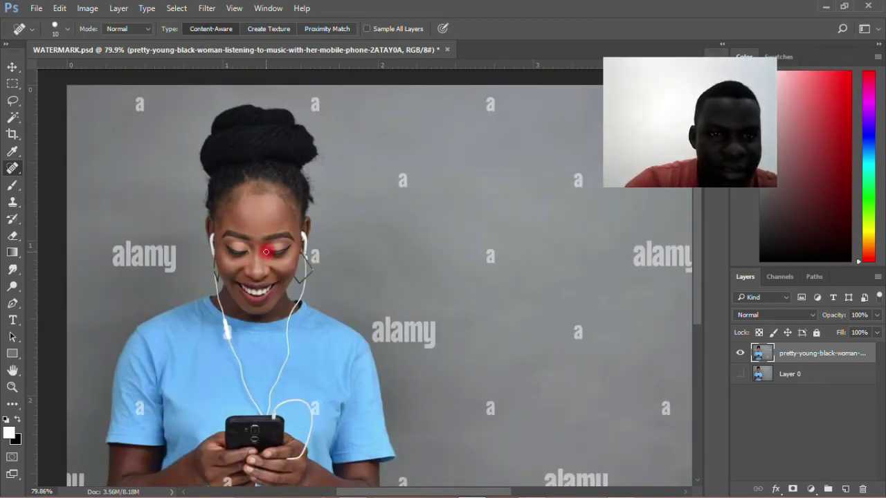
{"action": "scroll", "coordinate": [316, 269], "scroll_direction": "up", "scroll_amount": 7, "text": "alt"}
{"action": "scroll", "coordinate": [316, 257], "scroll_direction": "up", "scroll_amount": 3, "text": "alt"}
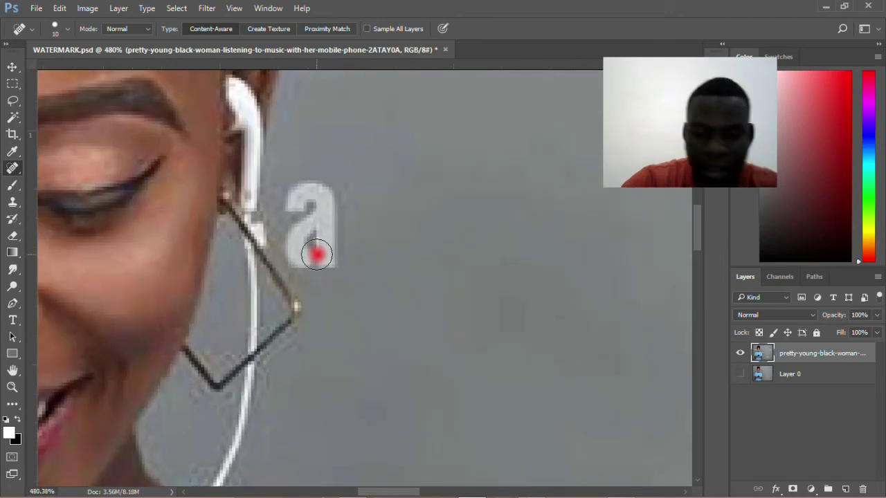
{"action": "key", "text": "bracketright"}
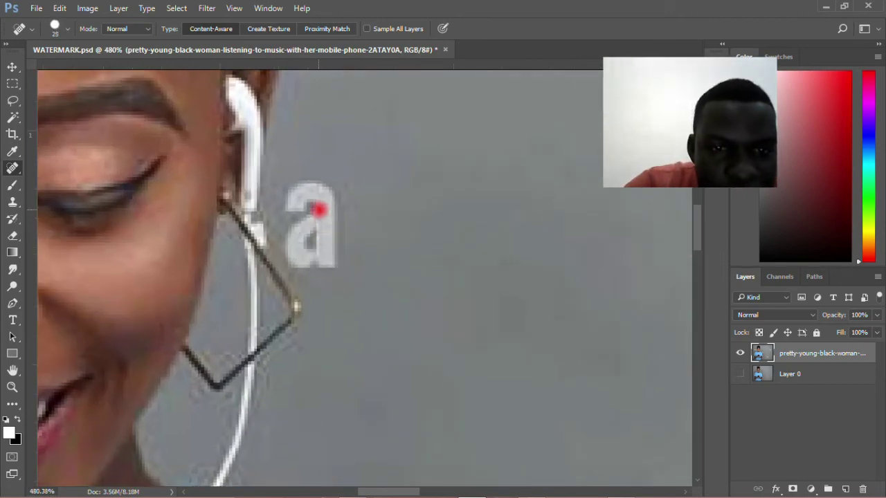
{"action": "left_click_drag", "start_coordinate": [314, 219], "coordinate": [358, 261]}
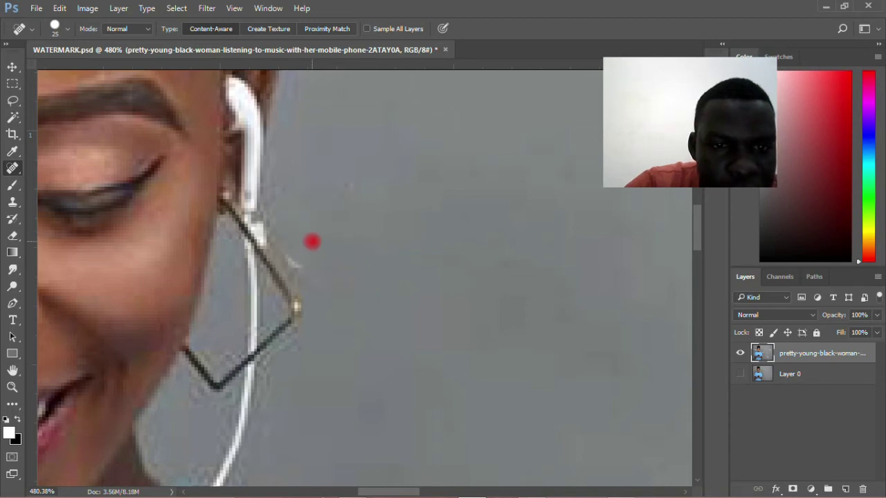
{"action": "scroll", "coordinate": [324, 218], "scroll_direction": "down", "scroll_amount": 3, "text": "alt"}
{"action": "scroll", "coordinate": [304, 214], "scroll_direction": "down", "scroll_amount": 3, "text": "alt"}
- Heal the 'a' watermark on the sleeve with a 25 px brush
{"action": "scroll", "coordinate": [208, 291], "scroll_direction": "down", "scroll_amount": 1, "text": "alt"}
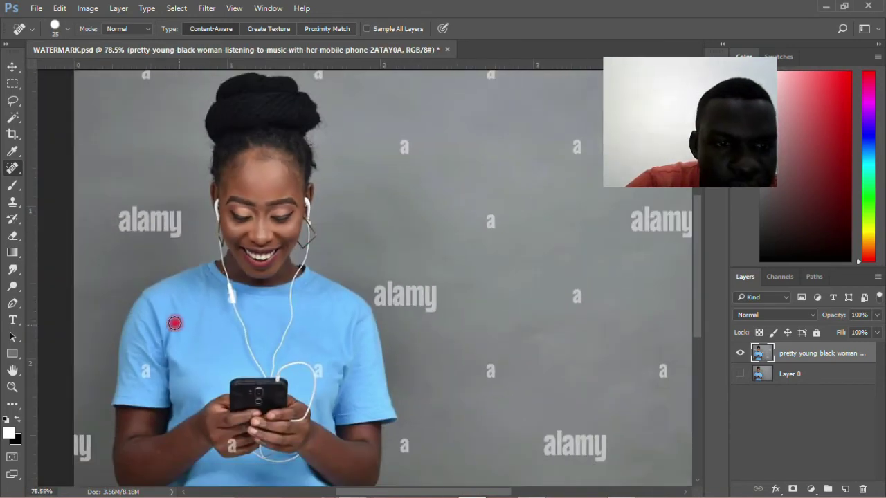
{"action": "scroll", "coordinate": [177, 277], "scroll_direction": "up", "scroll_amount": 2, "text": "alt"}
{"action": "scroll", "coordinate": [176, 247], "scroll_direction": "down", "scroll_amount": 2, "text": "alt"}
{"action": "scroll", "coordinate": [178, 247], "scroll_direction": "down", "scroll_amount": 3, "text": "alt"}
{"action": "scroll", "coordinate": [145, 356], "scroll_direction": "up", "scroll_amount": 3, "text": "alt"}
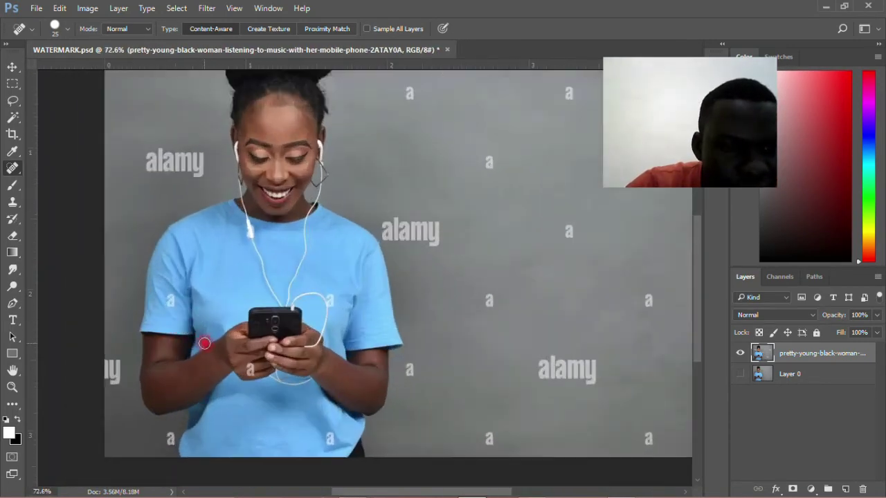
{"action": "scroll", "coordinate": [185, 309], "scroll_direction": "up", "scroll_amount": 3, "text": "alt"}
{"action": "scroll", "coordinate": [186, 309], "scroll_direction": "up", "scroll_amount": 3, "text": "alt"}
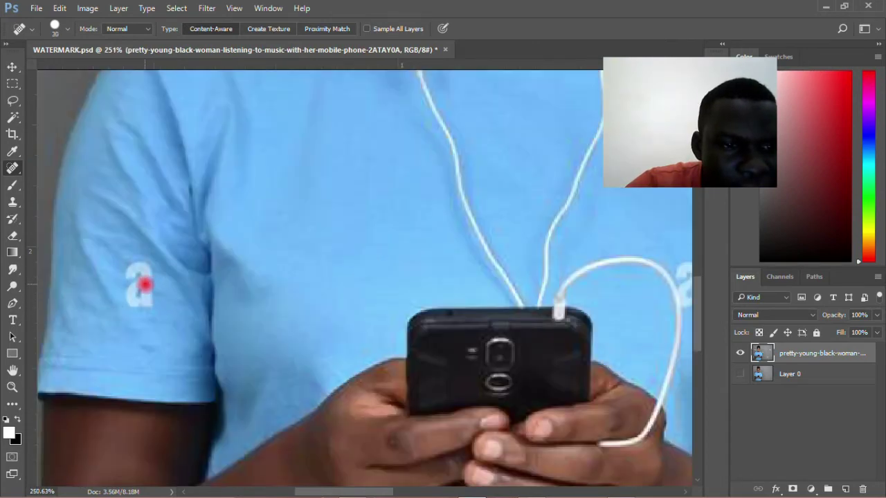
{"action": "key", "text": "bracketleft"}
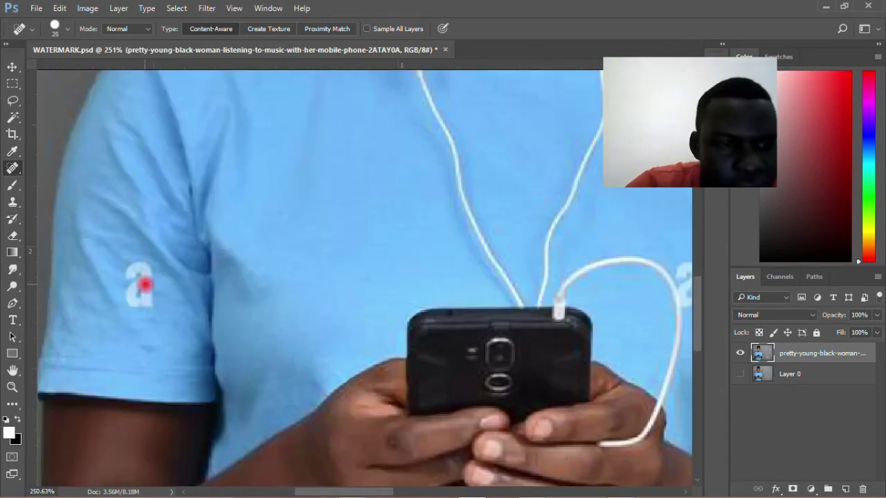
{"action": "left_click_drag", "start_coordinate": [144, 284], "coordinate": [128, 299]}
- Heal the chest 'a' watermark and the white specks beside the earphone cable
{"action": "scroll", "coordinate": [129, 296], "scroll_direction": "down", "scroll_amount": 3, "text": "alt"}
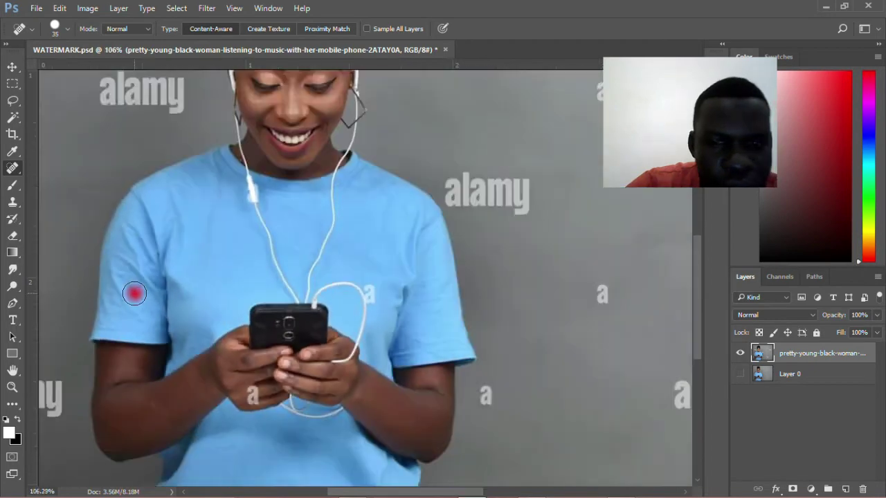
{"action": "scroll", "coordinate": [355, 298], "scroll_direction": "up", "scroll_amount": 3, "text": "alt"}
{"action": "scroll", "coordinate": [355, 297], "scroll_direction": "up", "scroll_amount": 1, "text": "alt"}
{"action": "left_click", "coordinate": [340, 289]}
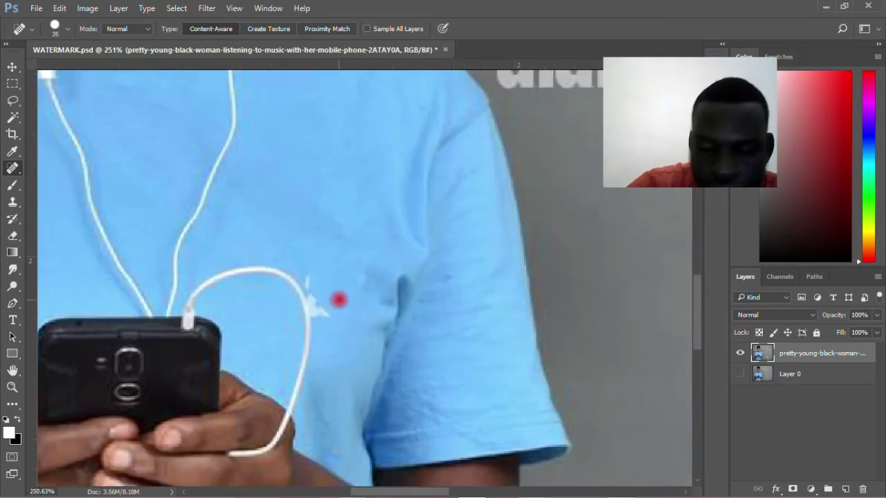
{"action": "key", "text": "bracketleft"}
{"action": "scroll", "coordinate": [339, 300], "scroll_direction": "up", "scroll_amount": 2, "text": "alt"}
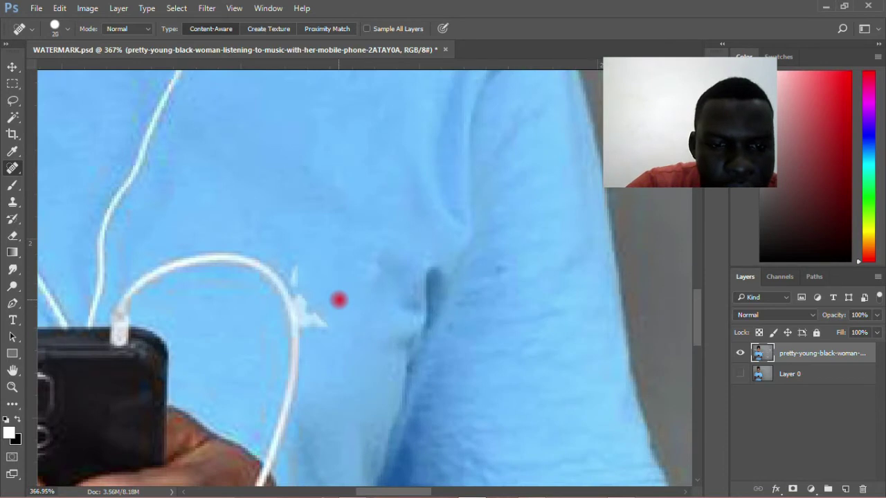
{"action": "left_click", "coordinate": [316, 301]}
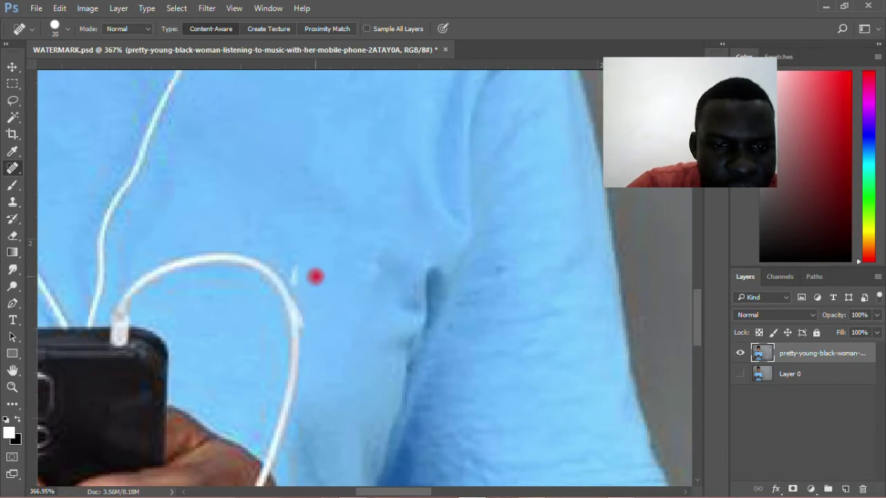
{"action": "left_click", "coordinate": [325, 320]}
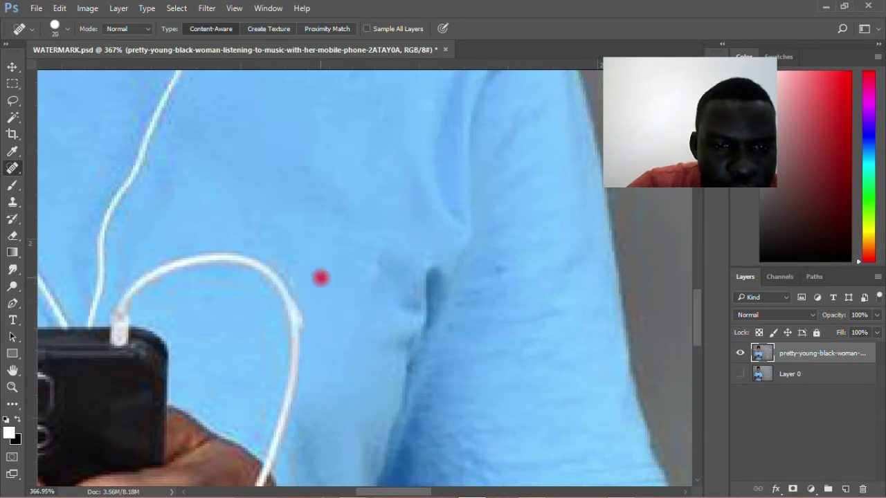
- Zoom in to about 334% on the 'a' watermark at the shirt's lower edge
{"action": "scroll", "coordinate": [321, 270], "scroll_direction": "down", "scroll_amount": 6, "text": "alt"}
{"action": "scroll", "coordinate": [321, 262], "scroll_direction": "down", "scroll_amount": 2, "text": "alt"}
{"action": "scroll", "coordinate": [268, 386], "scroll_direction": "up", "scroll_amount": 1, "text": "alt"}
{"action": "scroll", "coordinate": [271, 382], "scroll_direction": "up", "scroll_amount": 1, "text": "alt"}
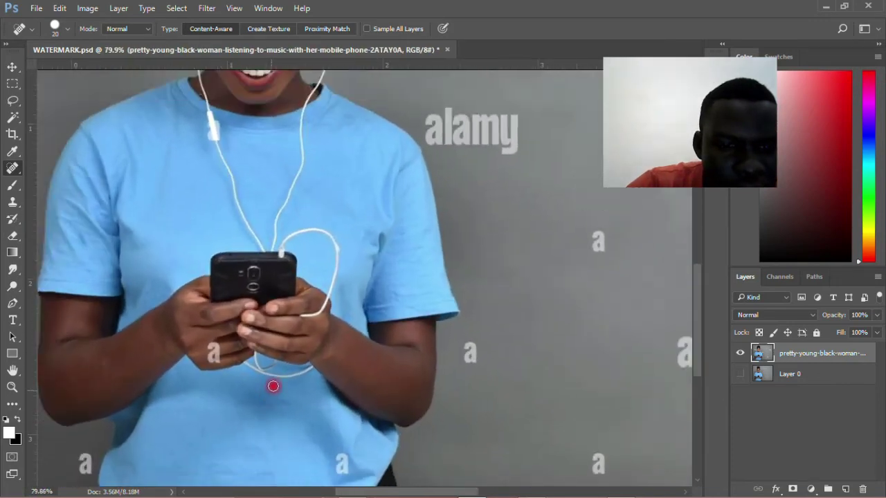
{"action": "scroll", "coordinate": [312, 437], "scroll_direction": "down", "scroll_amount": 3, "text": "alt"}
{"action": "scroll", "coordinate": [317, 453], "scroll_direction": "up", "scroll_amount": 4, "text": "alt"}
{"action": "scroll", "coordinate": [318, 453], "scroll_direction": "up", "scroll_amount": 3, "text": "alt"}
{"action": "scroll", "coordinate": [316, 425], "scroll_direction": "up", "scroll_amount": 1, "text": "alt"}
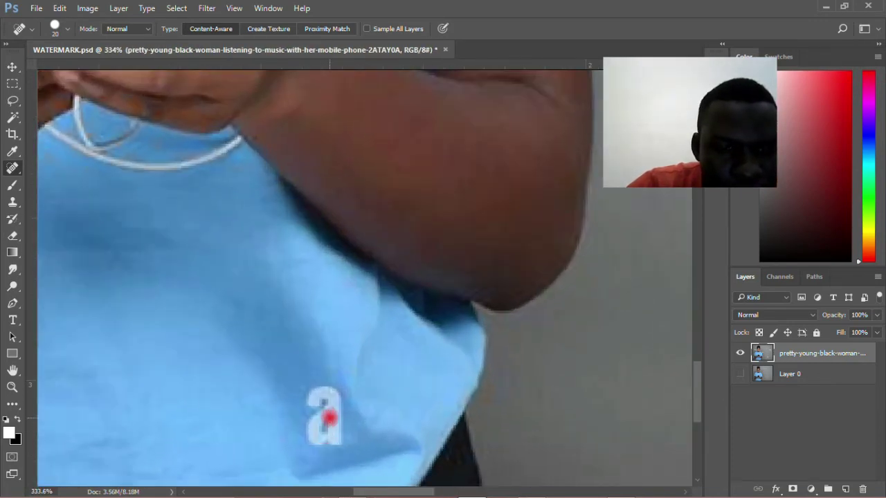
- Heal the 'a' watermarks on the lower shirt and in the lower-left background
{"action": "left_click", "coordinate": [328, 415]}
{"action": "scroll", "coordinate": [328, 416], "scroll_direction": "down", "scroll_amount": 1, "text": "alt"}
{"action": "scroll", "coordinate": [334, 416], "scroll_direction": "down", "scroll_amount": 1, "text": "alt"}
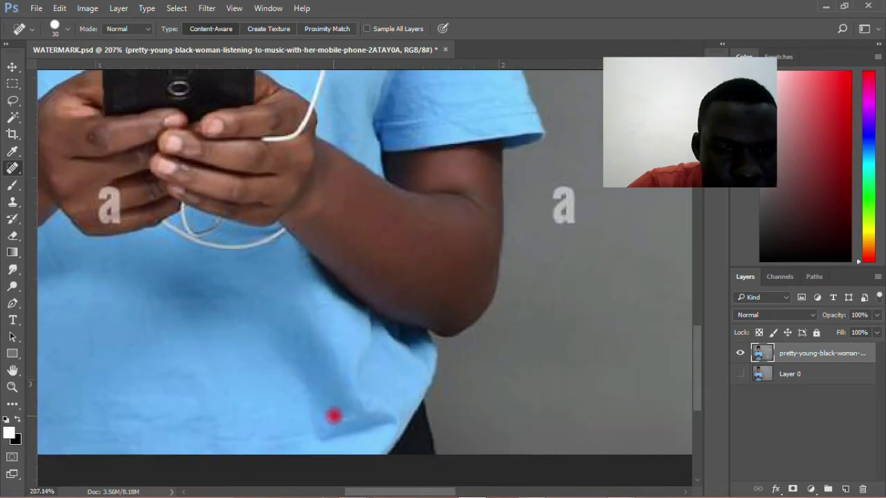
{"action": "scroll", "coordinate": [310, 366], "scroll_direction": "down", "scroll_amount": 2, "text": "alt"}
{"action": "scroll", "coordinate": [78, 387], "scroll_direction": "up", "scroll_amount": 2, "text": "alt"}
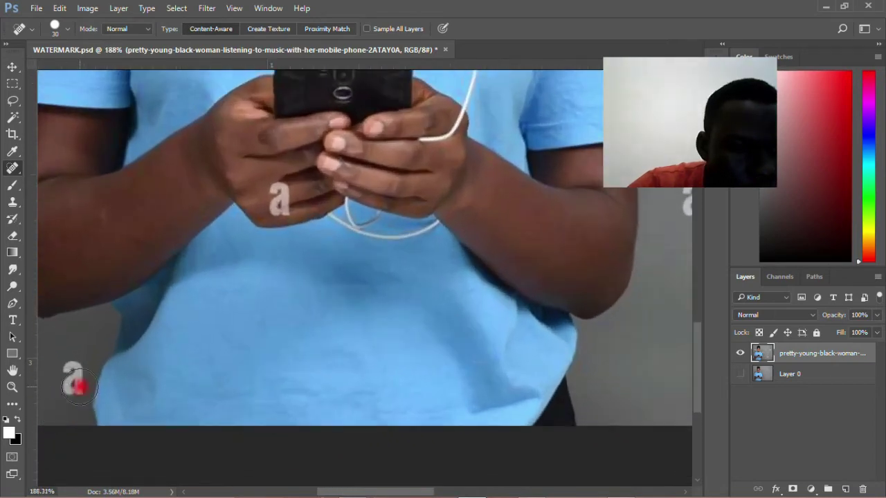
{"action": "left_click", "coordinate": [72, 379]}
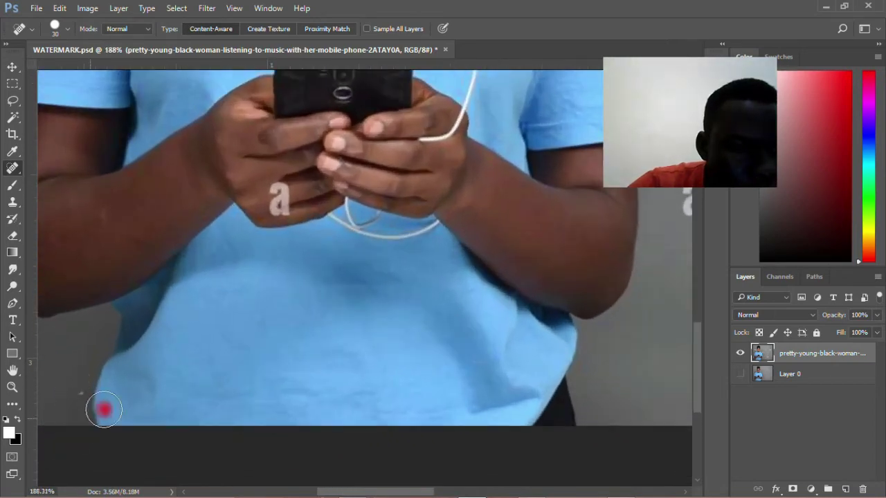
- Heal the 'a' watermark on her hand with a 20 px brush, then shrink it to 10
{"action": "scroll", "coordinate": [226, 344], "scroll_direction": "down", "scroll_amount": 4, "text": "alt"}
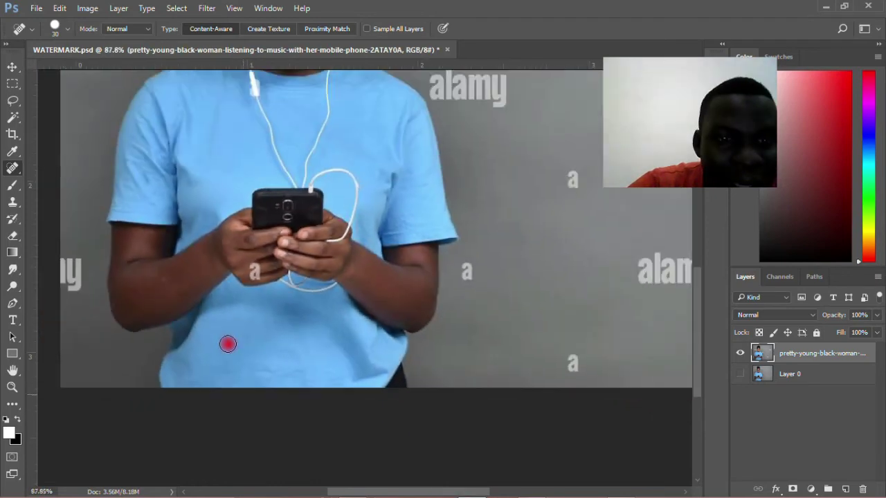
{"action": "scroll", "coordinate": [237, 329], "scroll_direction": "up", "scroll_amount": 1, "text": "alt"}
{"action": "scroll", "coordinate": [249, 317], "scroll_direction": "up", "scroll_amount": 3, "text": "alt"}
{"action": "scroll", "coordinate": [254, 291], "scroll_direction": "up", "scroll_amount": 1, "text": "alt"}
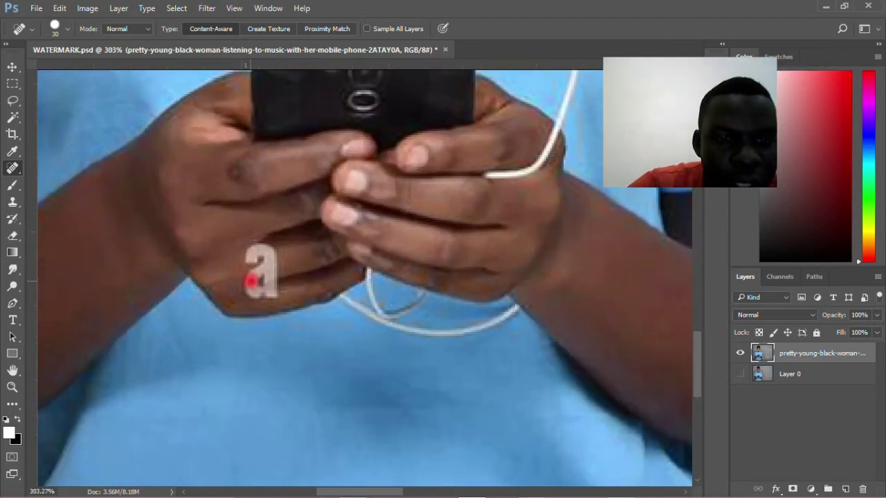
{"action": "key", "text": "bracketleft"}
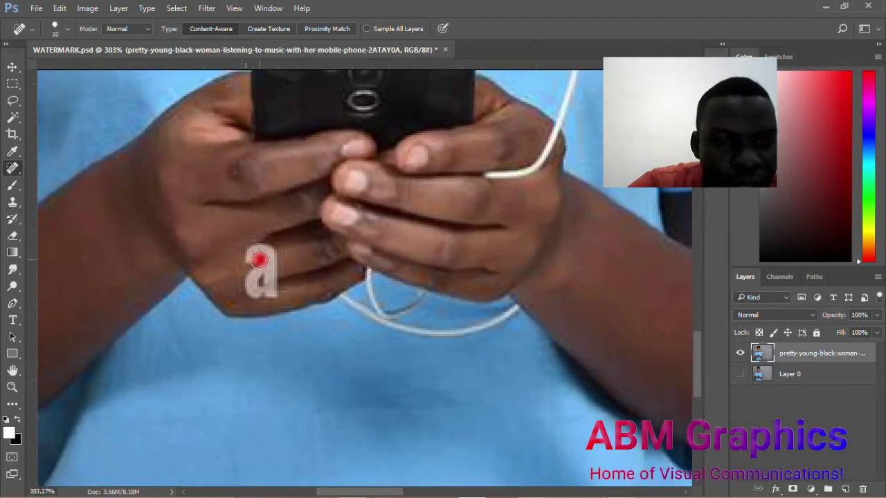
{"action": "key", "text": "bracketright"}
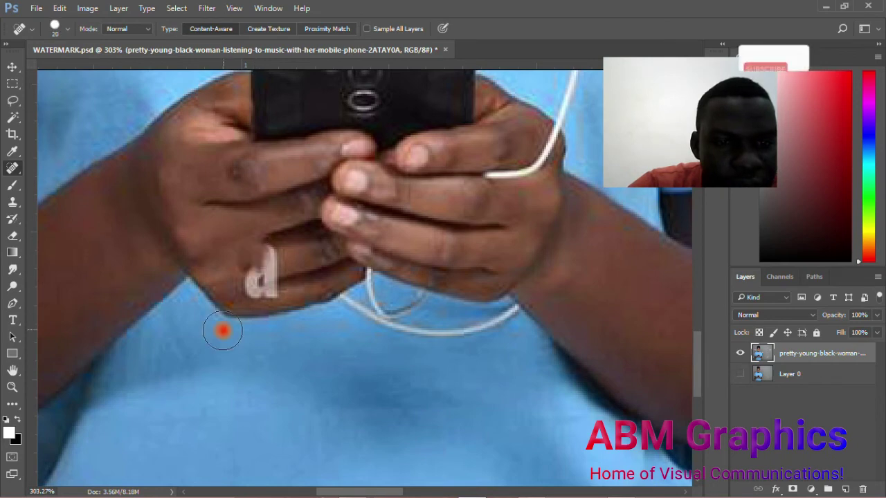
{"action": "left_click", "coordinate": [259, 289]}
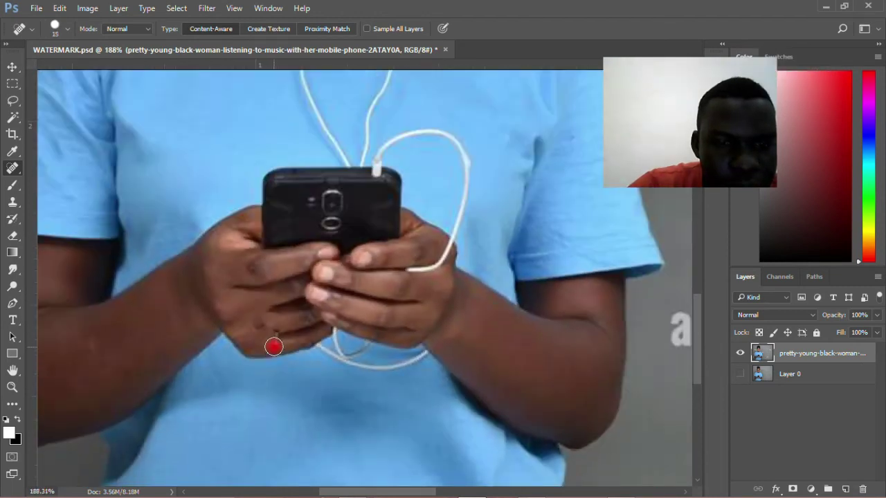
{"action": "key", "text": "["}
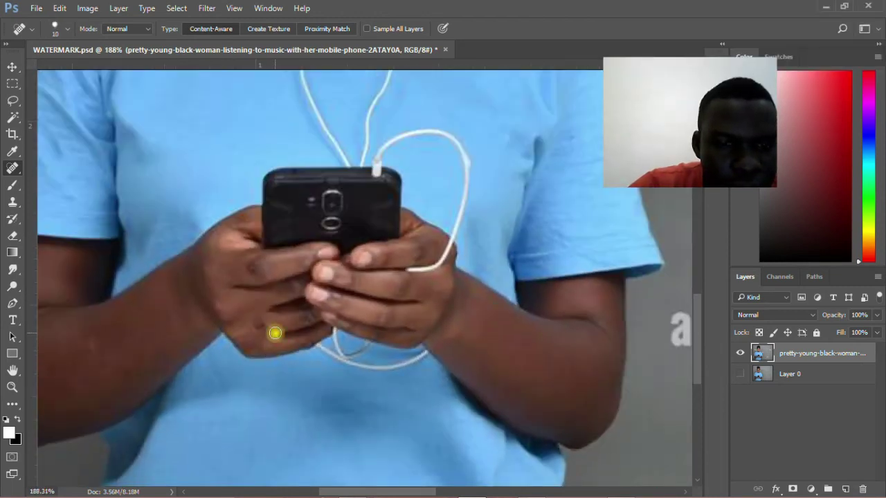
{"action": "scroll", "coordinate": [270, 371], "scroll_direction": "down", "scroll_amount": 3}
{"action": "scroll", "coordinate": [275, 368], "scroll_direction": "down", "scroll_amount": 2}
- Heal the 'alamy' beside her head and the eleven small 'a' marks across the grey background
{"action": "scroll", "coordinate": [277, 367], "scroll_direction": "down", "scroll_amount": 1}
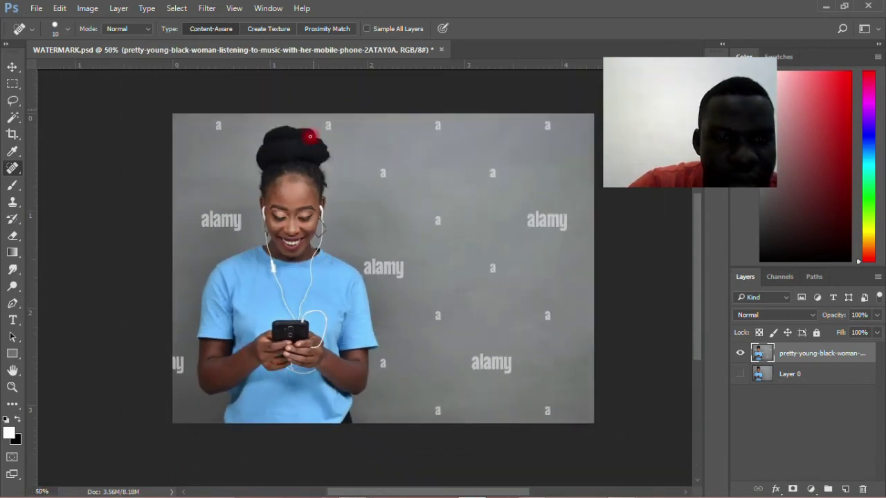
{"action": "key", "text": "bracketright"}
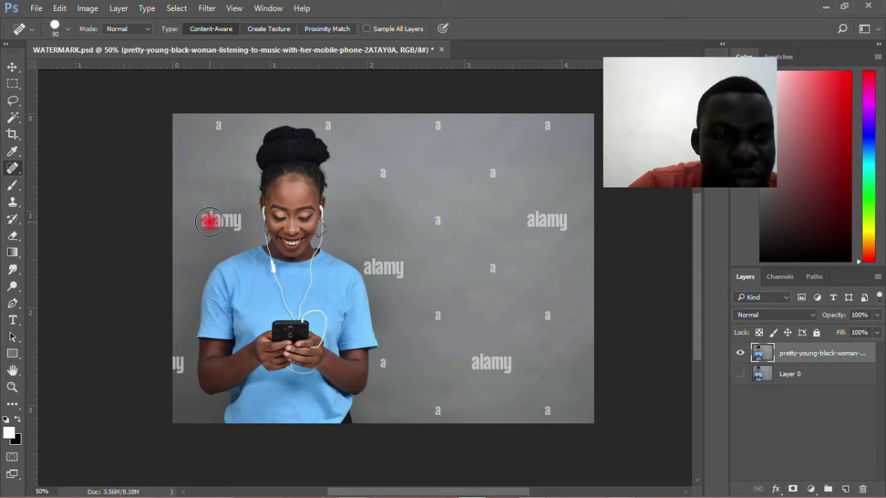
{"action": "mouse_move", "coordinate": [234, 220]}
{"action": "left_mouse_down"}
{"action": "mouse_move", "coordinate": [203, 220]}
{"action": "mouse_move", "coordinate": [201, 238]}
{"action": "left_mouse_up"}
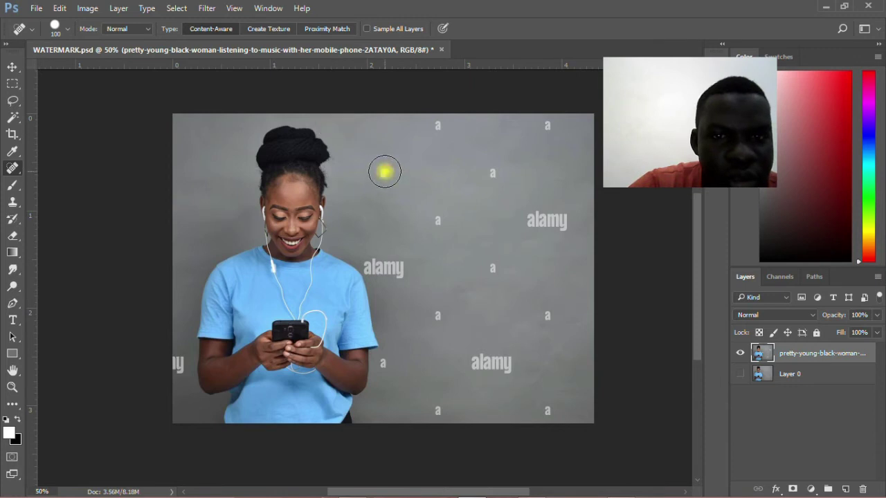
{"action": "left_click", "coordinate": [384, 173]}
{"action": "left_click", "coordinate": [439, 122]}
{"action": "left_click", "coordinate": [443, 217]}
{"action": "left_click", "coordinate": [477, 168]}
{"action": "left_click", "coordinate": [552, 131]}
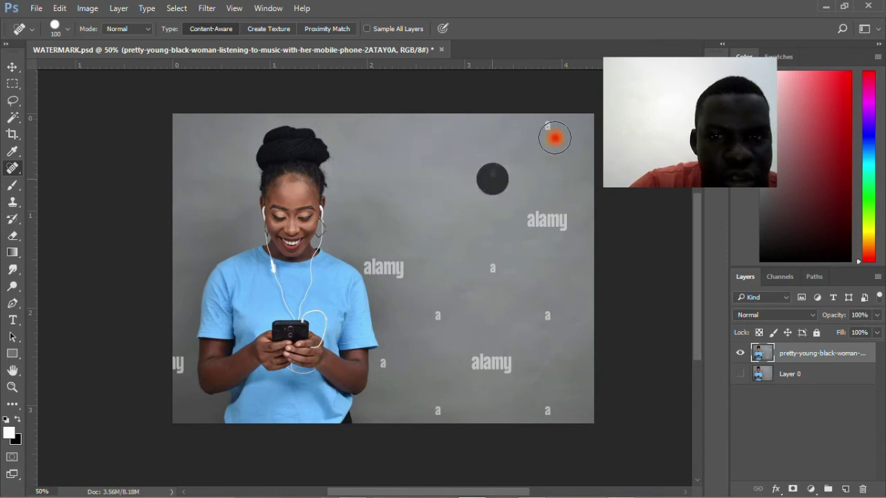
{"action": "left_click", "coordinate": [501, 260]}
{"action": "left_click", "coordinate": [444, 315]}
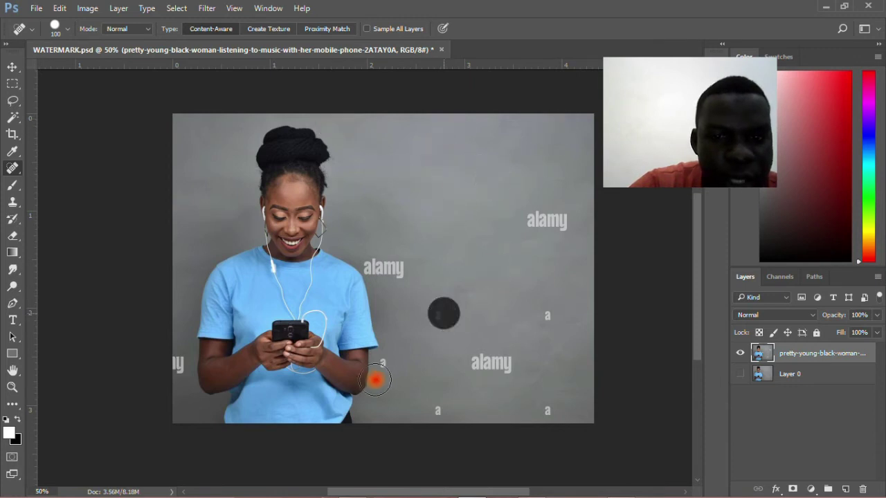
{"action": "left_click", "coordinate": [383, 367]}
{"action": "left_click", "coordinate": [435, 409]}
{"action": "left_click", "coordinate": [547, 409]}
{"action": "left_click", "coordinate": [550, 319]}
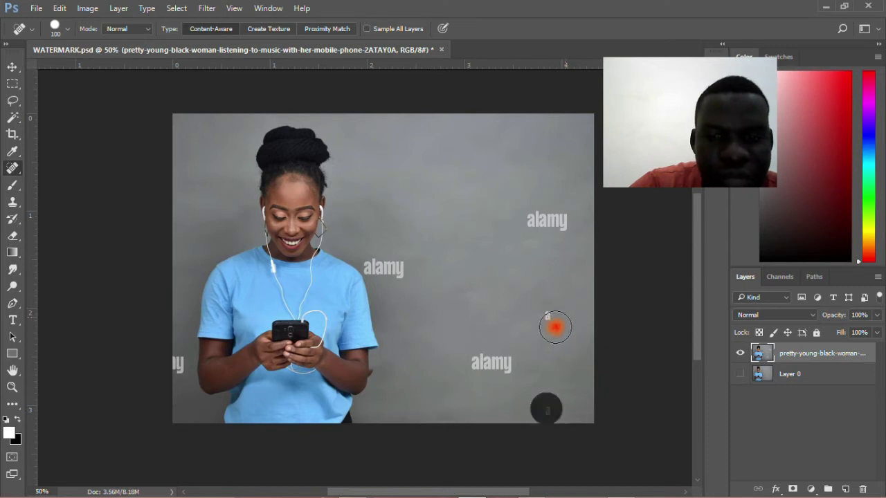
- Heal the watermark fragment along the photo's left edge
{"action": "left_click", "coordinate": [180, 368]}
{"action": "left_click", "coordinate": [177, 396]}
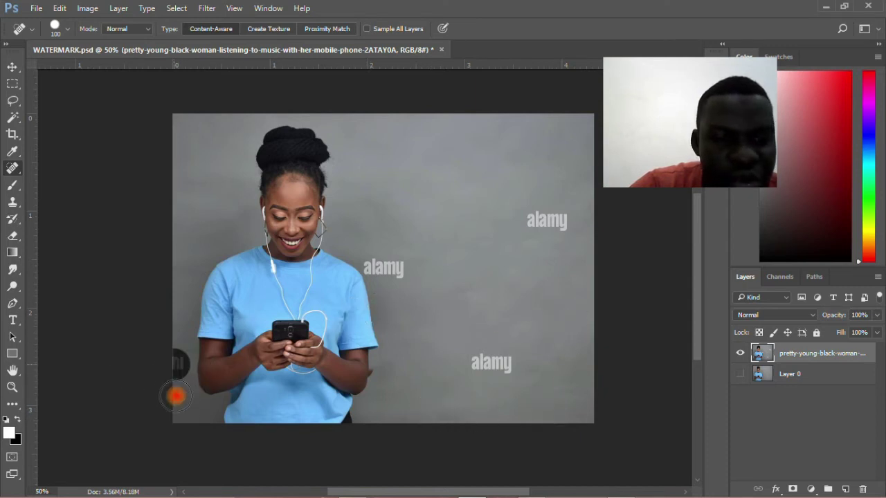
{"action": "left_click_drag", "start_coordinate": [162, 326], "coordinate": [178, 404]}
{"action": "scroll", "coordinate": [182, 398], "scroll_direction": "up", "scroll_amount": 3}
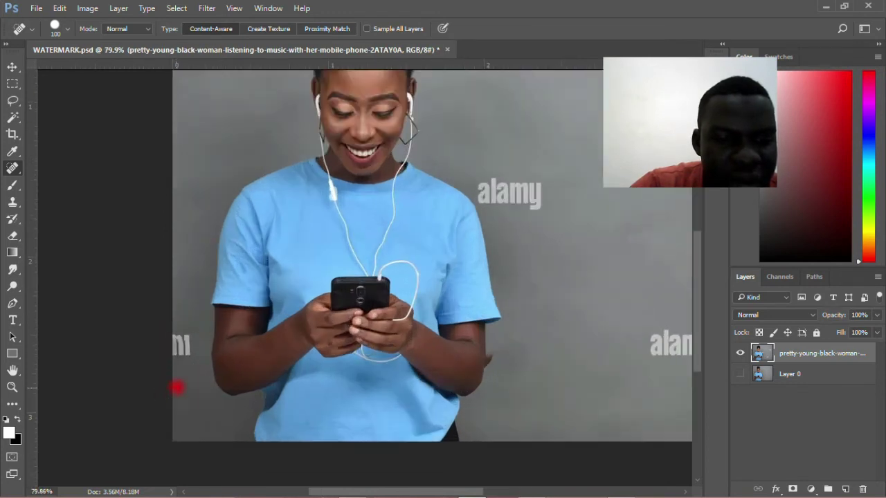
{"action": "scroll", "coordinate": [175, 375], "scroll_direction": "down", "scroll_amount": 2}
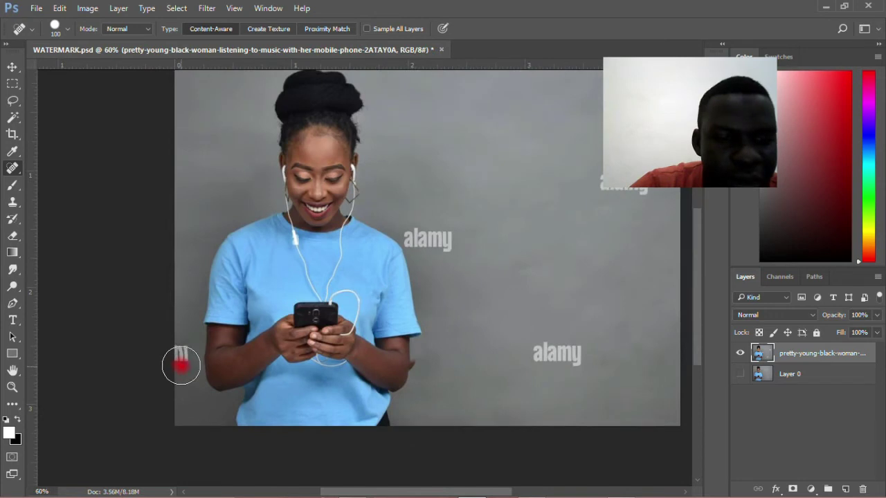
{"action": "mouse_move", "coordinate": [181, 366]}
{"action": "left_mouse_down"}
{"action": "mouse_move", "coordinate": [178, 356]}
{"action": "mouse_move", "coordinate": [177, 428]}
{"action": "left_mouse_up"}
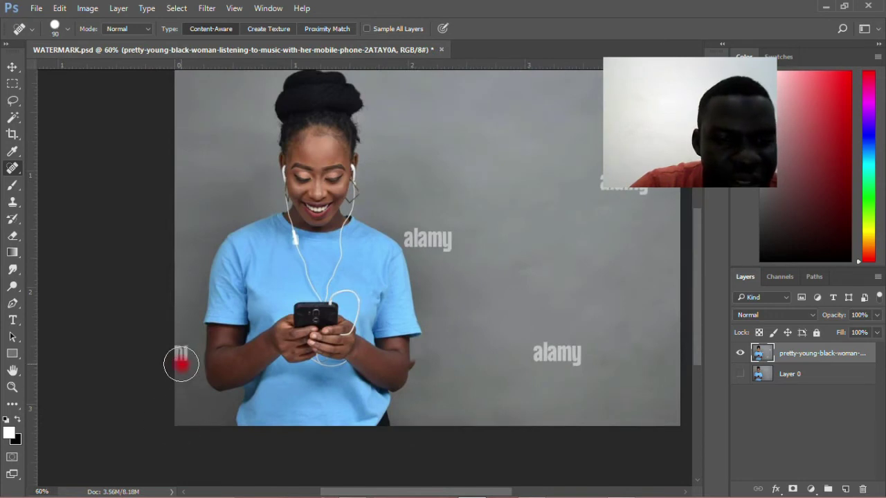
- Clean up the remaining cut-off alamy letters beside her left elbow
{"action": "scroll", "coordinate": [180, 364], "scroll_direction": "up", "scroll_amount": 2}
{"action": "scroll", "coordinate": [178, 376], "scroll_direction": "up", "scroll_amount": 2}
{"action": "scroll", "coordinate": [182, 362], "scroll_direction": "up", "scroll_amount": 2}
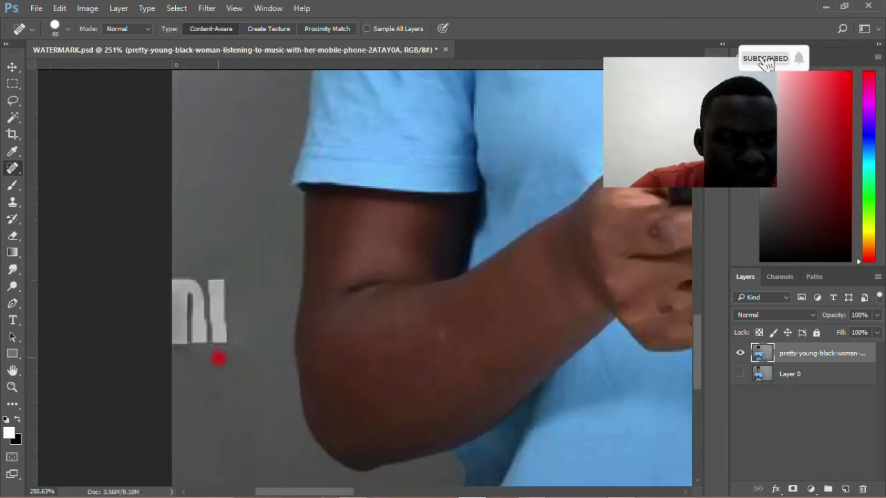
{"action": "left_click_drag", "start_coordinate": [217, 358], "coordinate": [201, 277]}
{"action": "left_click_drag", "start_coordinate": [212, 358], "coordinate": [137, 283]}
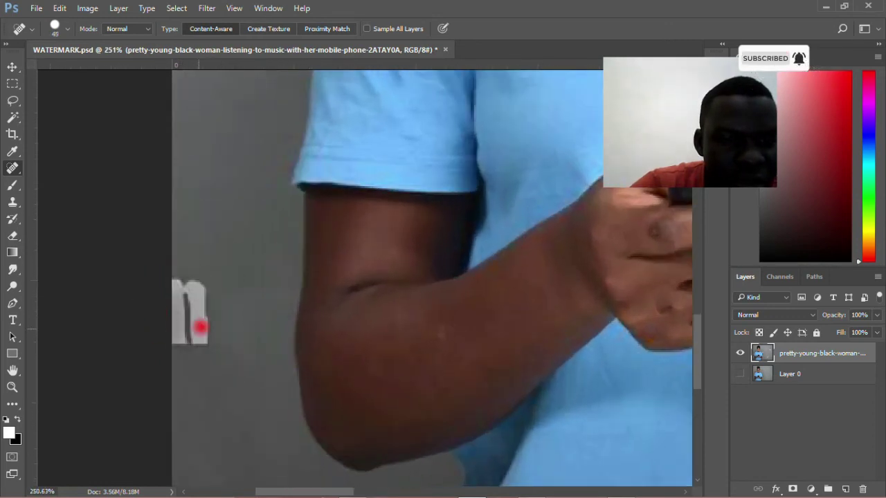
{"action": "left_click_drag", "start_coordinate": [200, 326], "coordinate": [77, 334]}
{"action": "left_click_drag", "start_coordinate": [184, 317], "coordinate": [110, 336]}
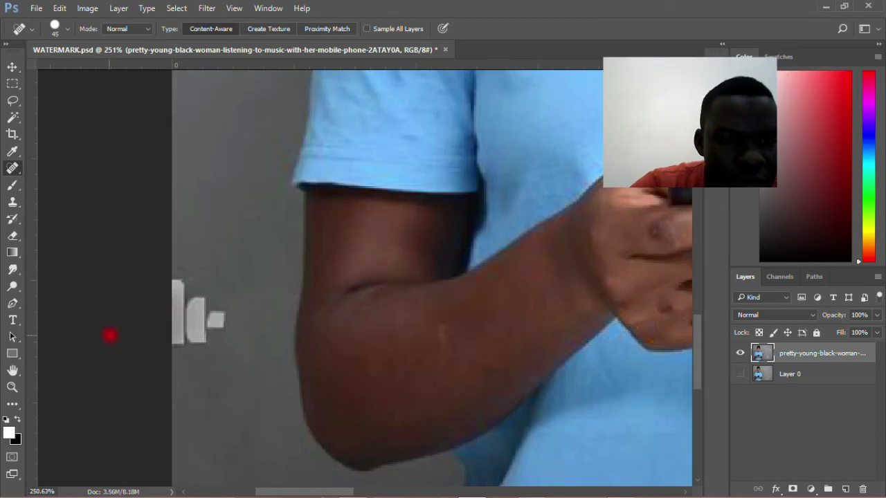
{"action": "scroll", "coordinate": [169, 337], "scroll_direction": "down", "scroll_amount": 3}
- Enlarge the Spot Healing Brush to 60 and heal away the middle 'alamy' watermark
{"action": "scroll", "coordinate": [133, 340], "scroll_direction": "down", "scroll_amount": 3}
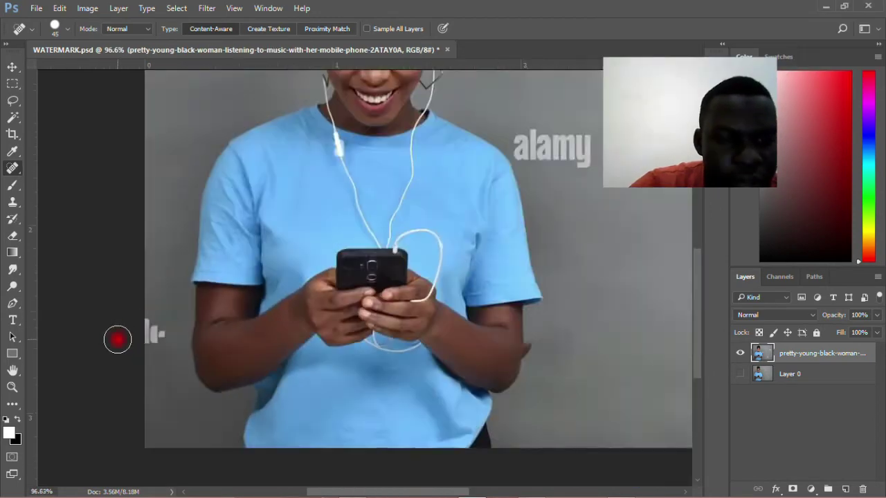
{"action": "scroll", "coordinate": [115, 337], "scroll_direction": "down", "scroll_amount": 2}
{"action": "scroll", "coordinate": [396, 263], "scroll_direction": "up", "scroll_amount": 2}
{"action": "scroll", "coordinate": [396, 266], "scroll_direction": "up", "scroll_amount": 3}
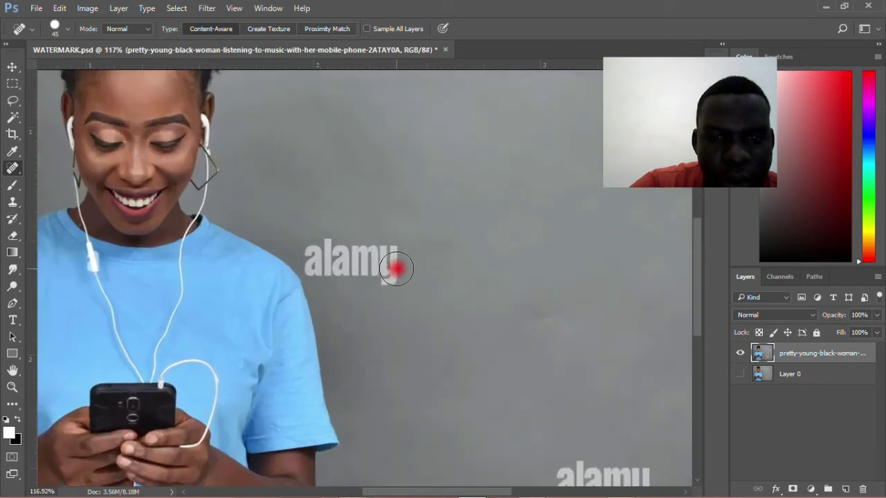
{"action": "key", "text": "bracketright"}
{"action": "key", "text": "bracketright"}
{"action": "scroll", "coordinate": [400, 269], "scroll_direction": "up", "scroll_amount": 1}
{"action": "left_click_drag", "start_coordinate": [389, 267], "coordinate": [406, 269]}
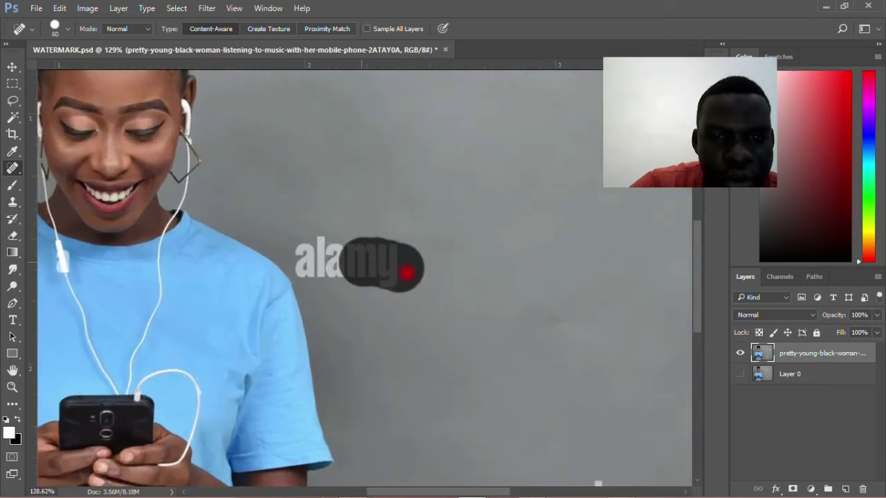
{"action": "left_click", "coordinate": [316, 258]}
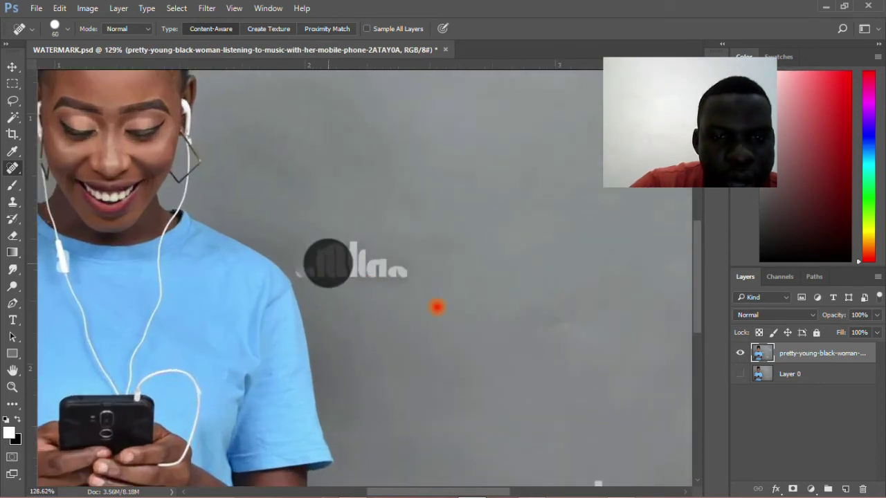
{"action": "mouse_move", "coordinate": [362, 261]}
{"action": "left_mouse_down"}
{"action": "mouse_move", "coordinate": [383, 270]}
{"action": "mouse_move", "coordinate": [327, 263]}
{"action": "left_mouse_up"}
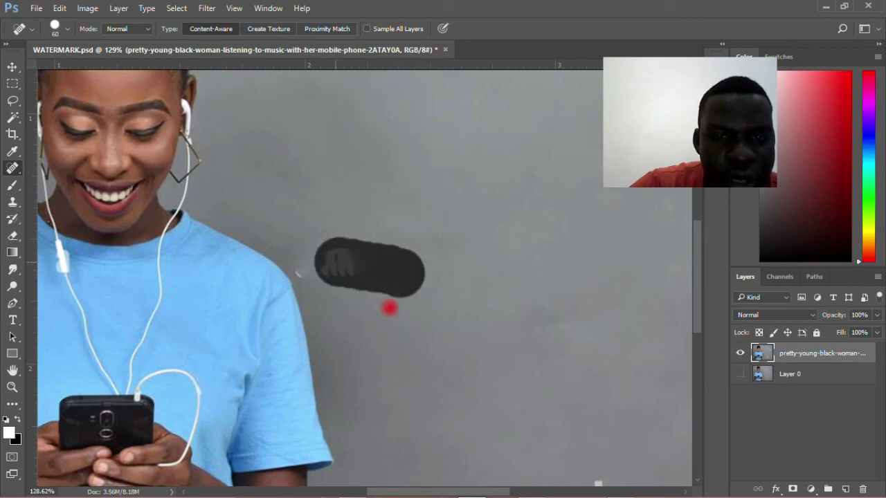
- Heal away the lower and upper-right 'alamy' watermarks, enlarging the brush for the upper one
{"action": "scroll", "coordinate": [362, 316], "scroll_direction": "down", "scroll_amount": 1}
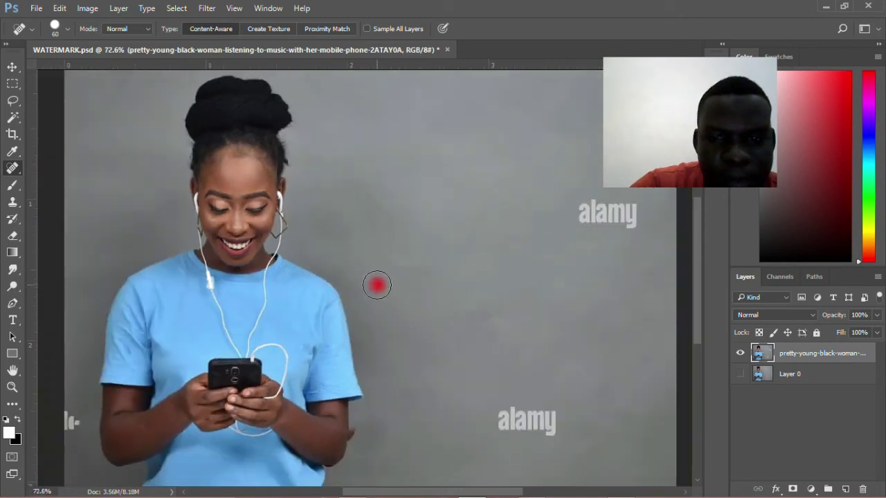
{"action": "scroll", "coordinate": [376, 282], "scroll_direction": "down", "scroll_amount": 1}
{"action": "left_click_drag", "start_coordinate": [499, 374], "coordinate": [428, 374]}
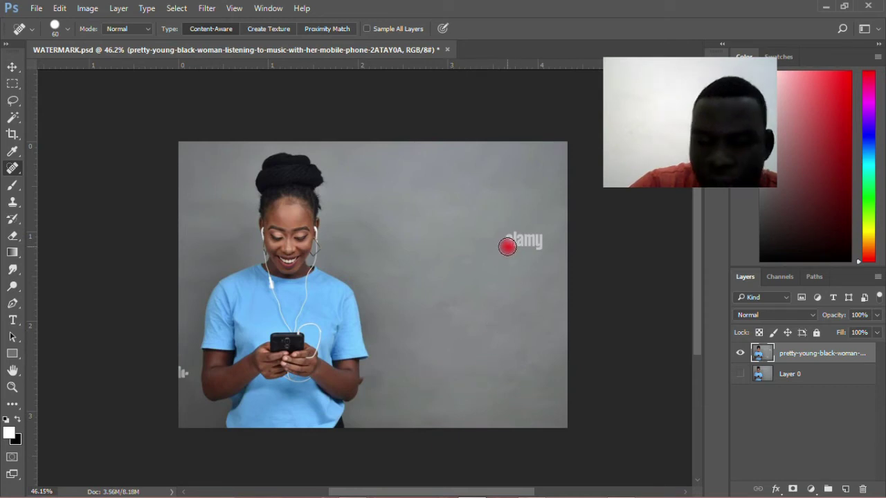
{"action": "key", "text": "bracketright"}
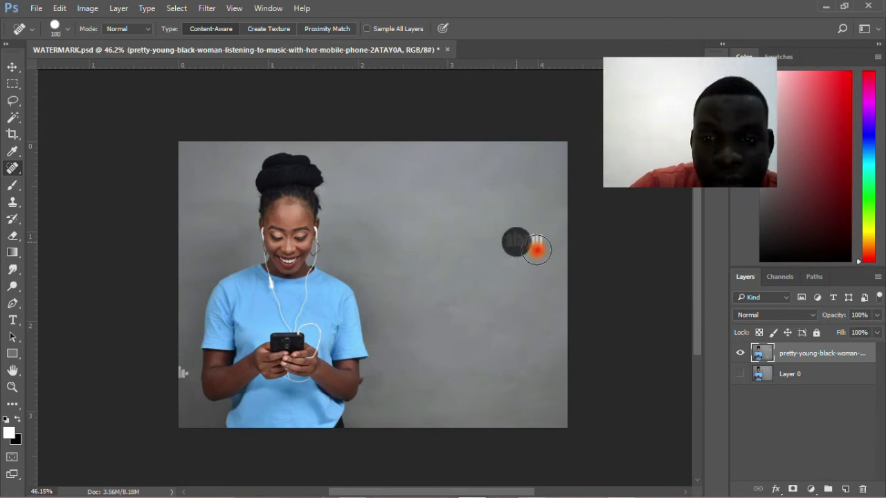
{"action": "left_click_drag", "start_coordinate": [516, 241], "coordinate": [532, 242]}
{"action": "left_click_drag", "start_coordinate": [508, 269], "coordinate": [419, 266]}
{"action": "scroll", "coordinate": [419, 266], "scroll_direction": "down", "scroll_amount": 3}
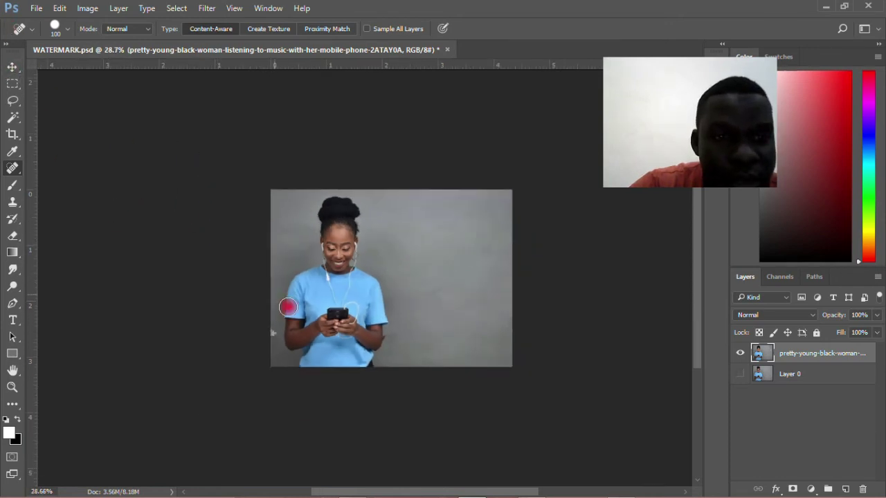
- Shift the top layer right to expose the photo's left edge
{"action": "left_click", "coordinate": [13, 66]}
{"action": "scroll", "coordinate": [406, 316], "scroll_direction": "up", "scroll_amount": 1}
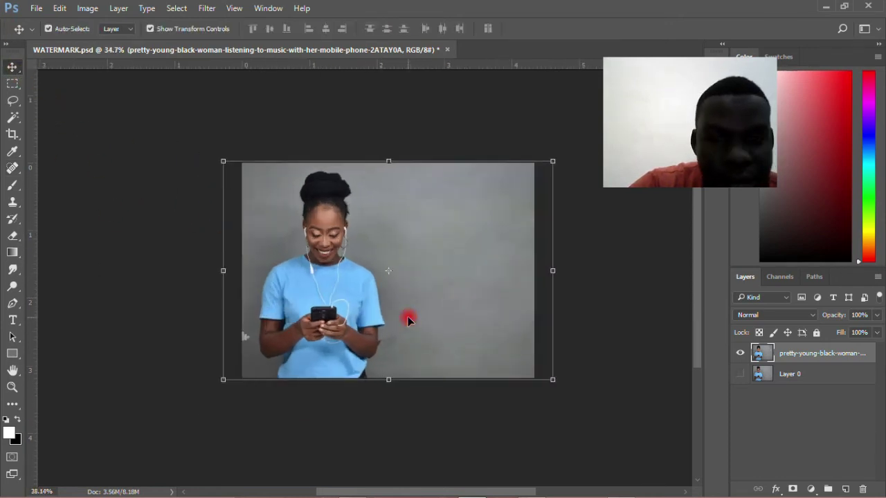
{"action": "scroll", "coordinate": [310, 317], "scroll_direction": "up", "scroll_amount": 1}
{"action": "left_click_drag", "start_coordinate": [310, 293], "coordinate": [361, 296]}
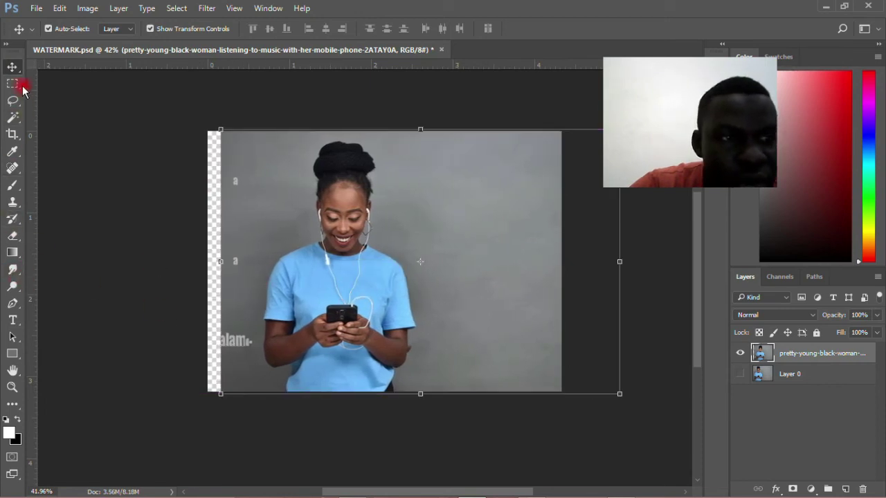
- Spot-heal the leftover 'a' and 'alam' watermark fragments along the left edge
{"action": "left_click", "coordinate": [12, 168]}
{"action": "left_click", "coordinate": [239, 180]}
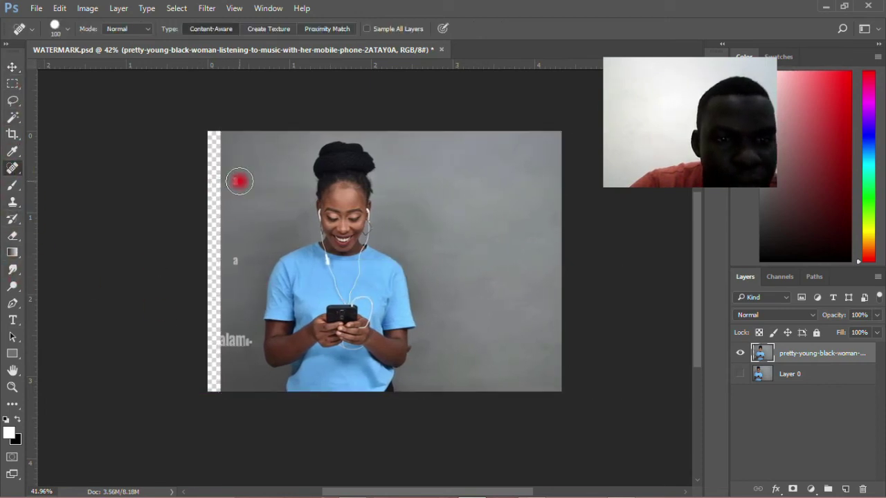
{"action": "left_click", "coordinate": [246, 274]}
{"action": "left_click", "coordinate": [235, 332]}
{"action": "left_click", "coordinate": [247, 368]}
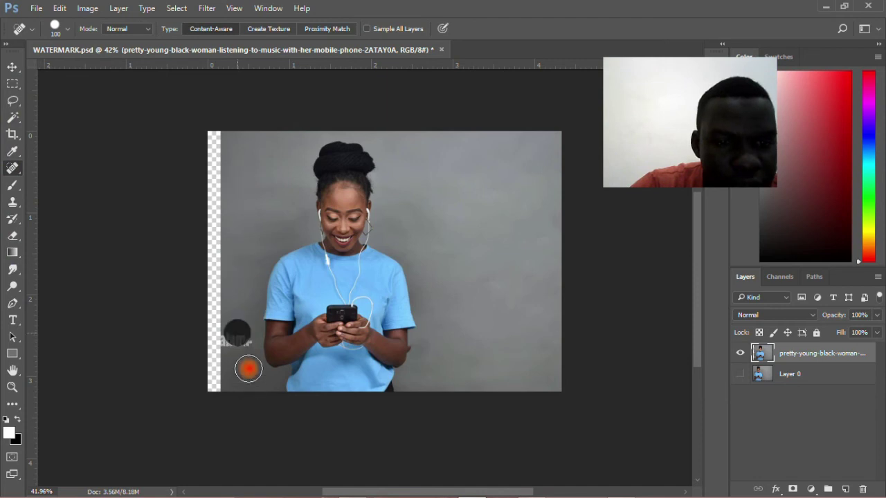
{"action": "left_click", "coordinate": [243, 343]}
{"action": "left_click", "coordinate": [229, 379]}
{"action": "left_click", "coordinate": [229, 339]}
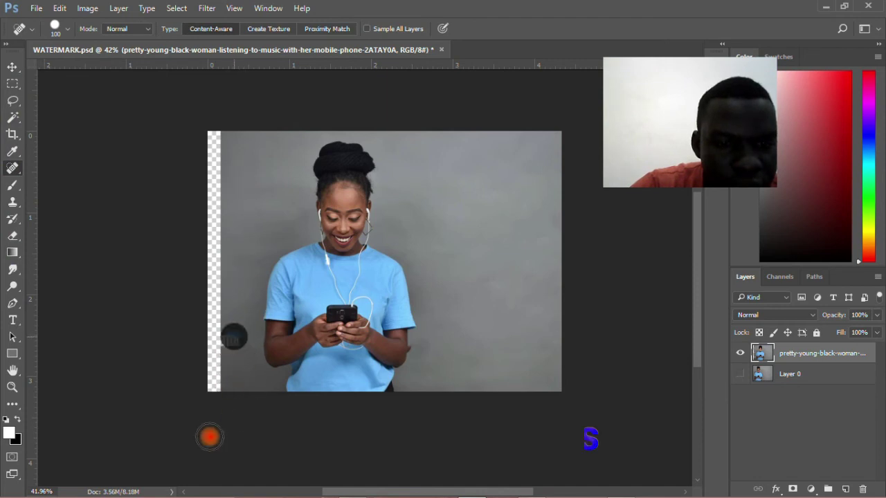
{"action": "left_click", "coordinate": [227, 382]}
{"action": "left_click", "coordinate": [225, 342]}
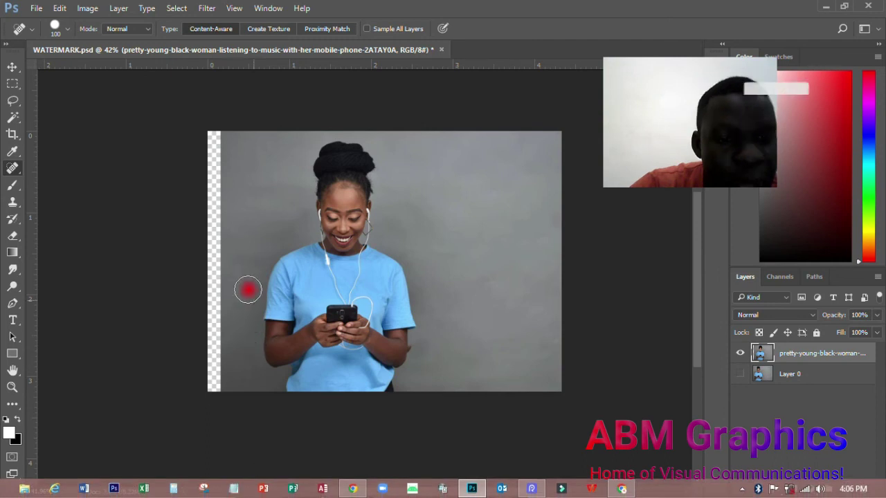
{"action": "left_click", "coordinate": [12, 67]}
- Move the top layer back left over the canvas and zoom in near the elbow
{"action": "left_click_drag", "start_coordinate": [360, 199], "coordinate": [324, 200]}
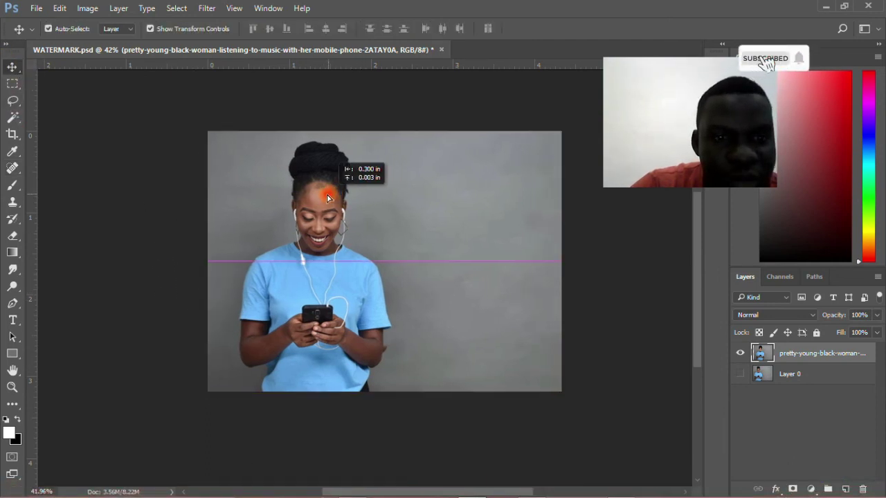
{"action": "left_click", "coordinate": [95, 300]}
{"action": "scroll", "coordinate": [362, 323], "scroll_direction": "up", "scroll_amount": 2}
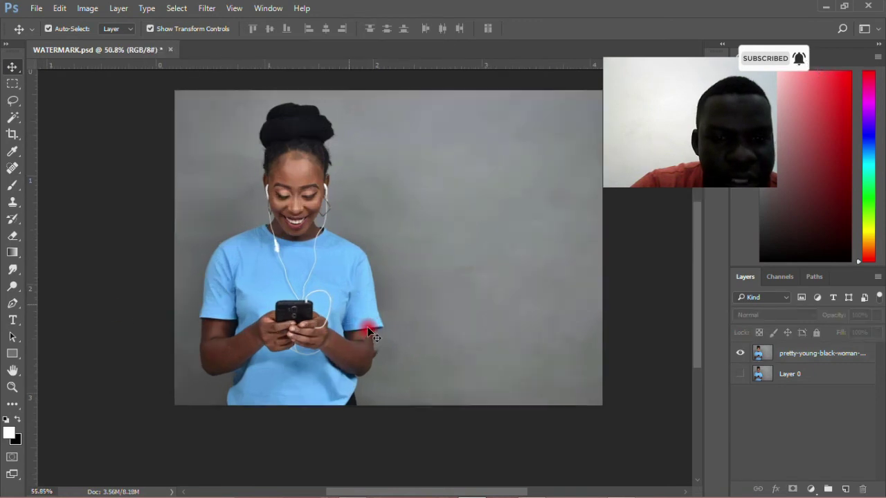
{"action": "scroll", "coordinate": [370, 326], "scroll_direction": "up", "scroll_amount": 3}
{"action": "scroll", "coordinate": [295, 339], "scroll_direction": "down", "scroll_amount": 1}
{"action": "scroll", "coordinate": [389, 361], "scroll_direction": "down", "scroll_amount": 2}
{"action": "scroll", "coordinate": [388, 361], "scroll_direction": "up", "scroll_amount": 2}
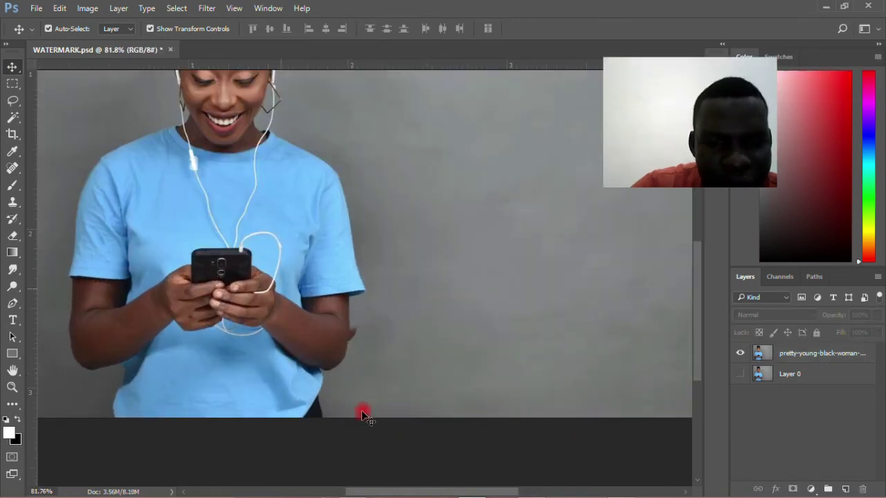
{"action": "scroll", "coordinate": [352, 355], "scroll_direction": "up", "scroll_amount": 2}
{"action": "scroll", "coordinate": [352, 338], "scroll_direction": "up", "scroll_amount": 2}
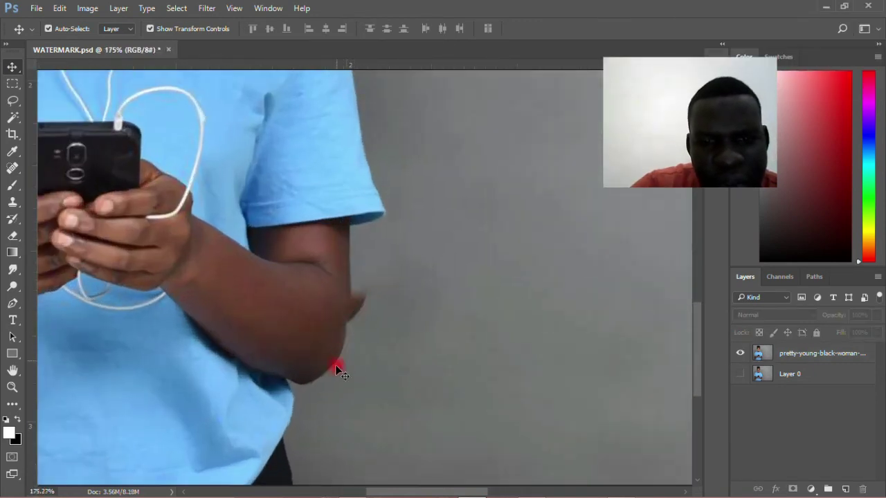
- Heal the background spots beside the elbow on the top layer with a slightly smaller brush
{"action": "left_click", "coordinate": [12, 169]}
{"action": "left_click", "coordinate": [803, 353]}
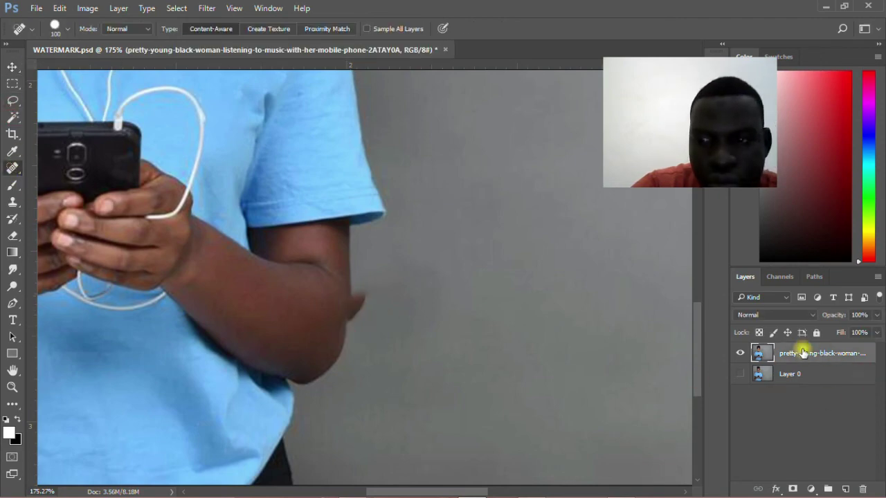
{"action": "key", "text": "bracketleft"}
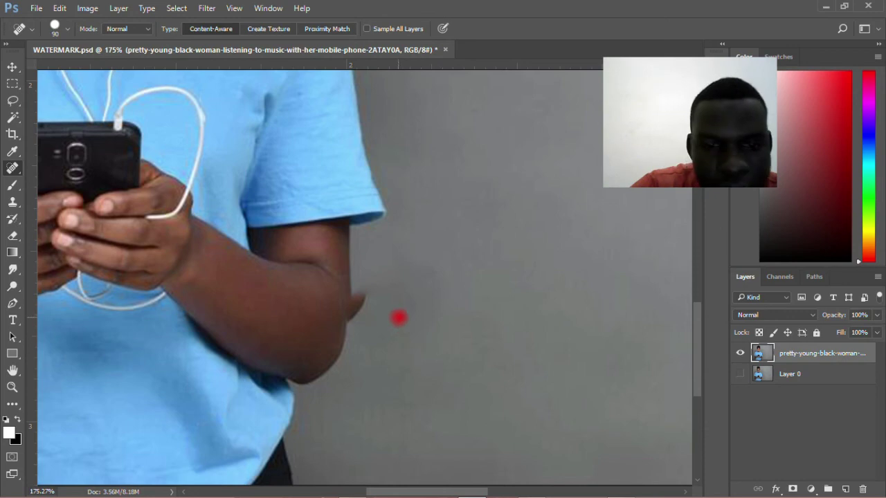
{"action": "left_click", "coordinate": [385, 309]}
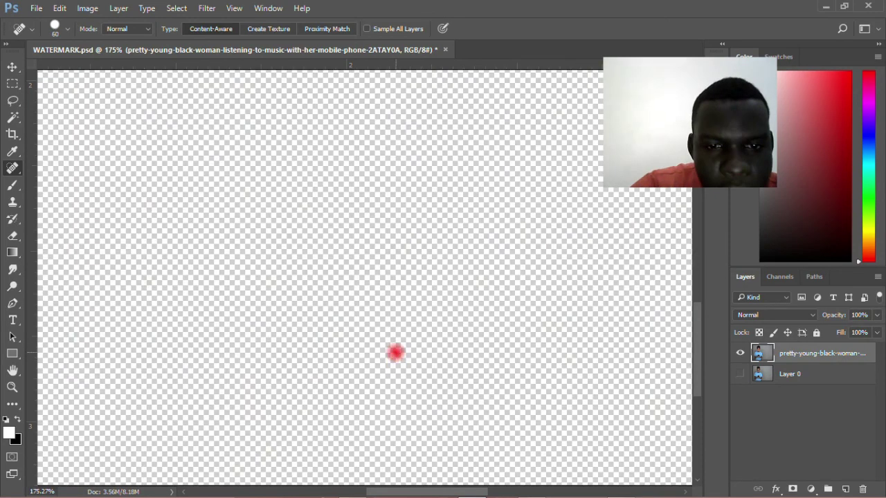
{"action": "left_click", "coordinate": [464, 327]}
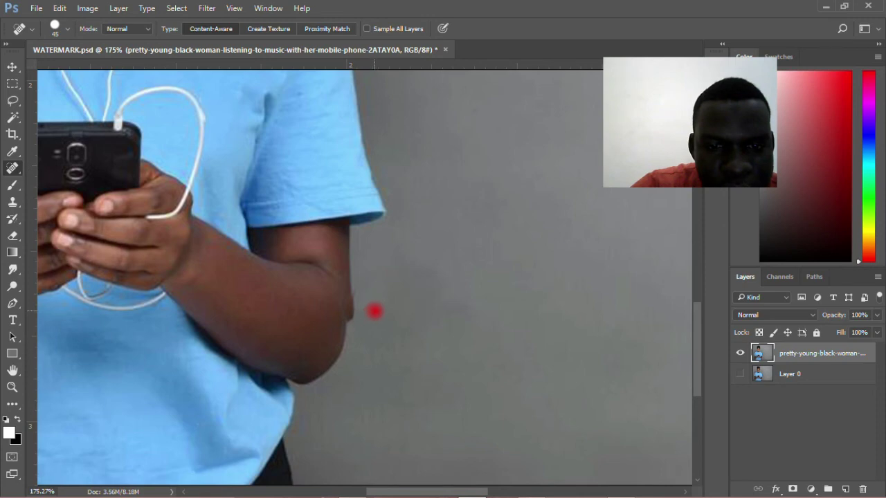
{"action": "left_click", "coordinate": [374, 312]}
{"action": "left_click", "coordinate": [376, 306]}
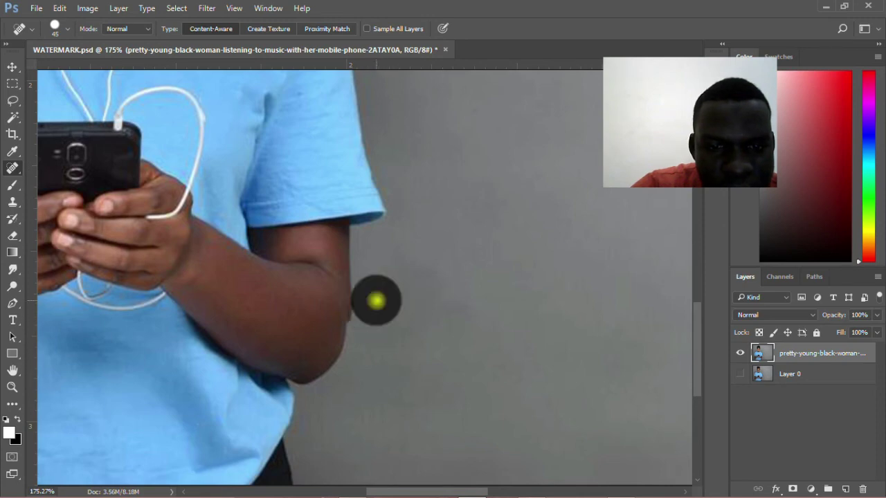
{"action": "scroll", "coordinate": [388, 352], "scroll_direction": "down", "scroll_amount": 1}
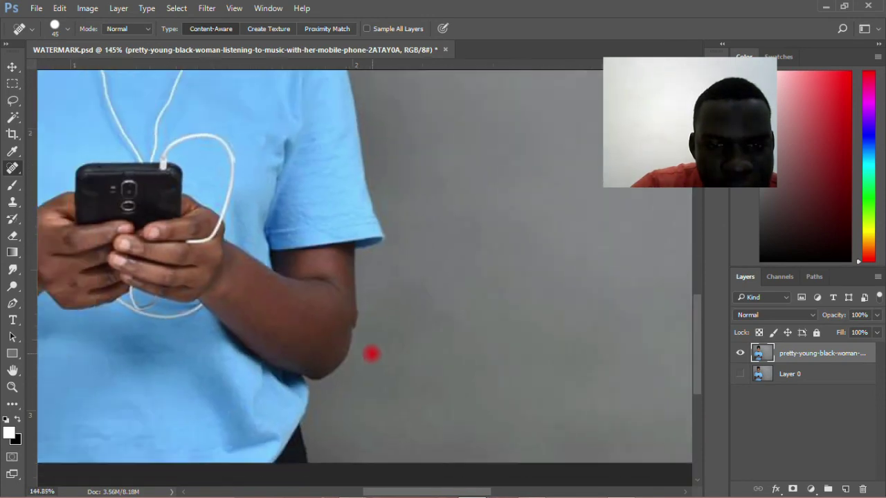
{"action": "scroll", "coordinate": [367, 360], "scroll_direction": "down", "scroll_amount": 3}
{"action": "scroll", "coordinate": [351, 377], "scroll_direction": "down", "scroll_amount": 2}
{"action": "scroll", "coordinate": [350, 381], "scroll_direction": "down", "scroll_amount": 1}
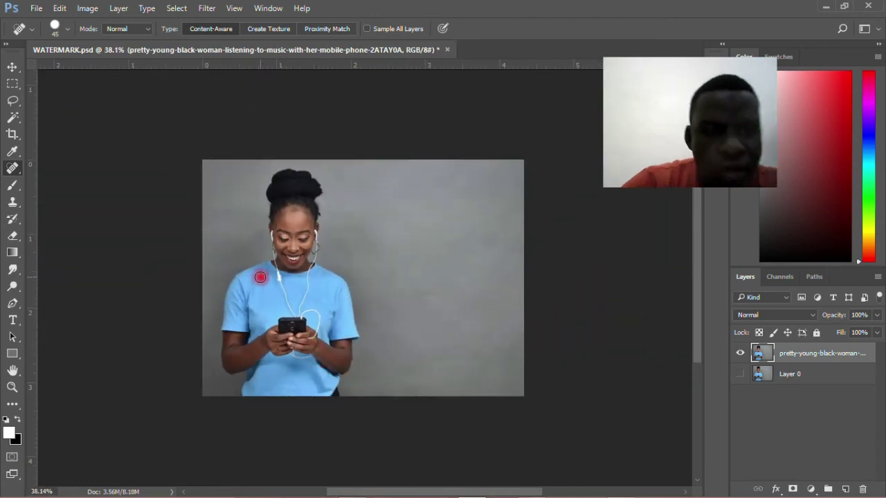
{"action": "left_click", "coordinate": [12, 66]}
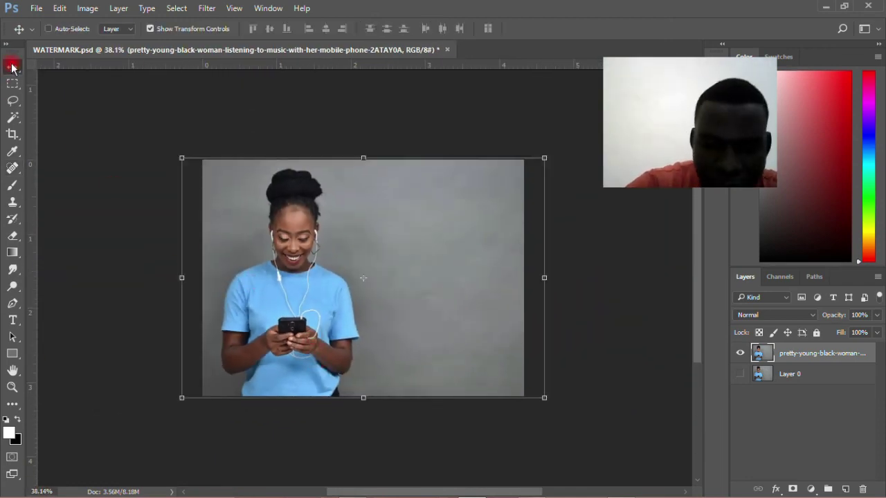
- Fit the image on screen and toggle the top layer and Layer 0 to compare, leaving both visible
{"action": "key", "text": "ctrl+0"}
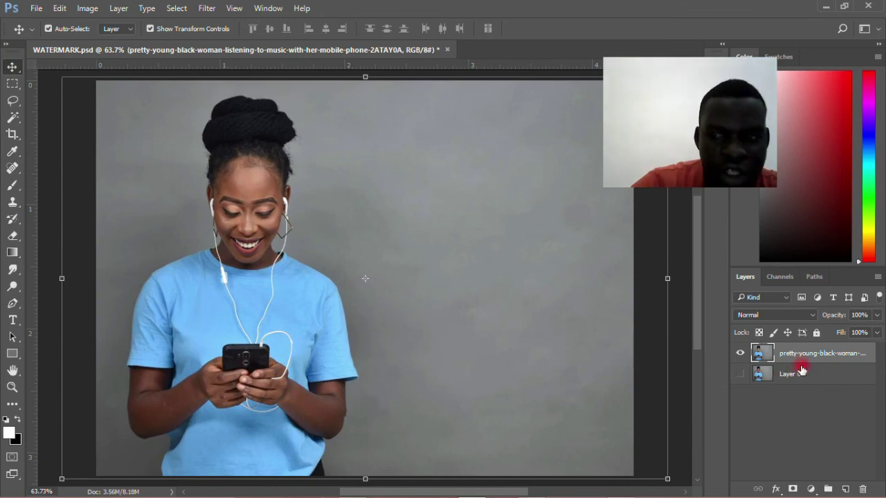
{"action": "left_click", "coordinate": [745, 355]}
{"action": "left_click", "coordinate": [740, 375]}
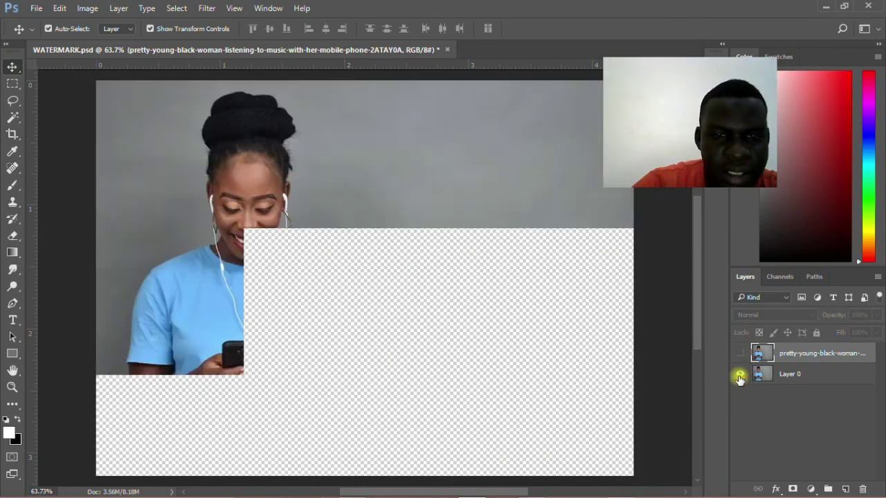
{"action": "left_click", "coordinate": [740, 375]}
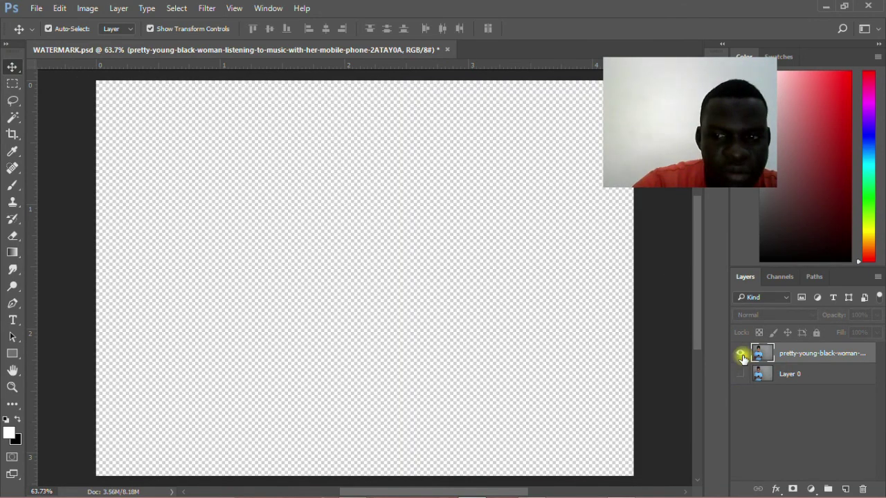
{"action": "left_click", "coordinate": [740, 355]}
{"action": "left_click", "coordinate": [740, 376]}
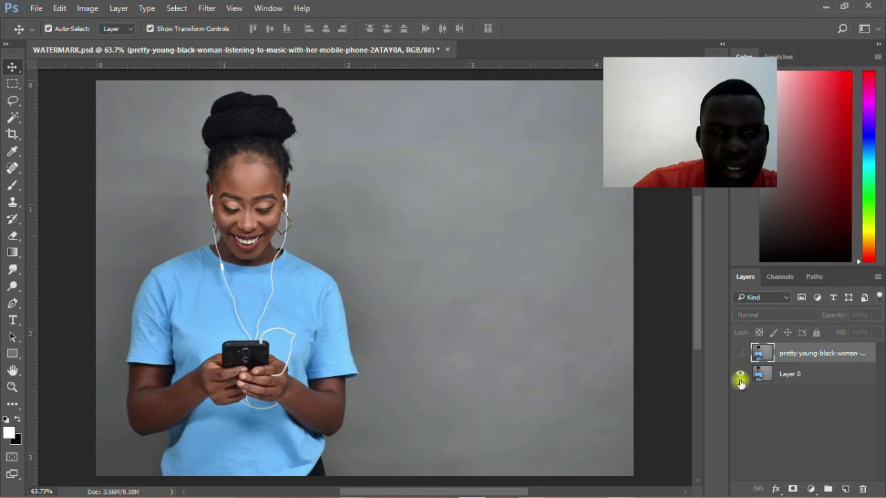
{"action": "left_click", "coordinate": [740, 356]}
{"action": "scroll", "coordinate": [259, 293], "scroll_direction": "down", "scroll_amount": 3}
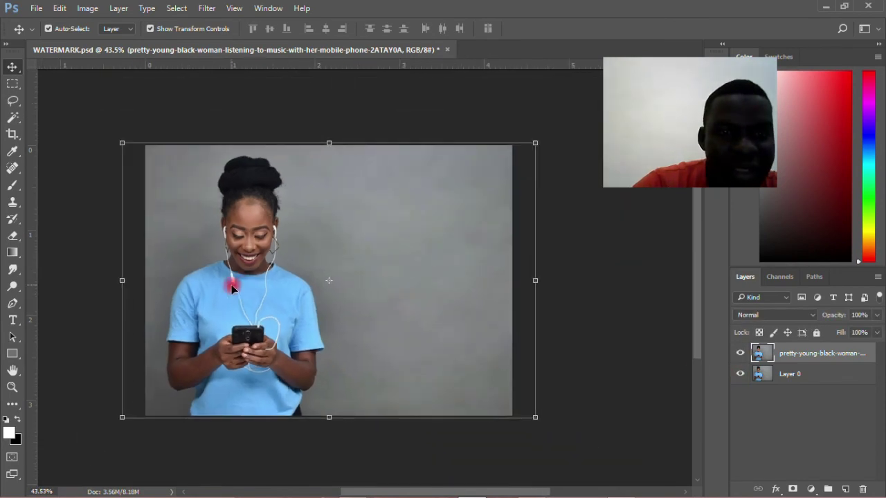
{"action": "left_click", "coordinate": [102, 249]}
{"action": "scroll", "coordinate": [271, 373], "scroll_direction": "up", "scroll_amount": 3}
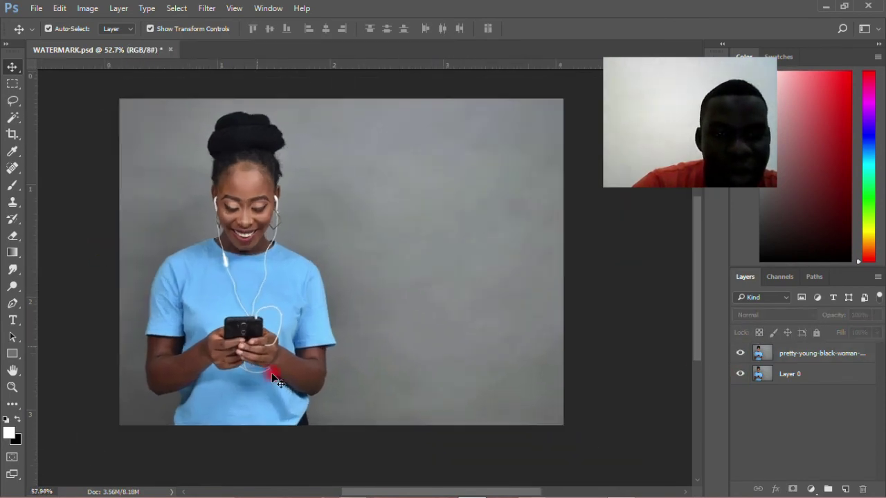
- Choose the Spot Healing Brush from the healing tools flyout
{"action": "left_click", "coordinate": [15, 168]}
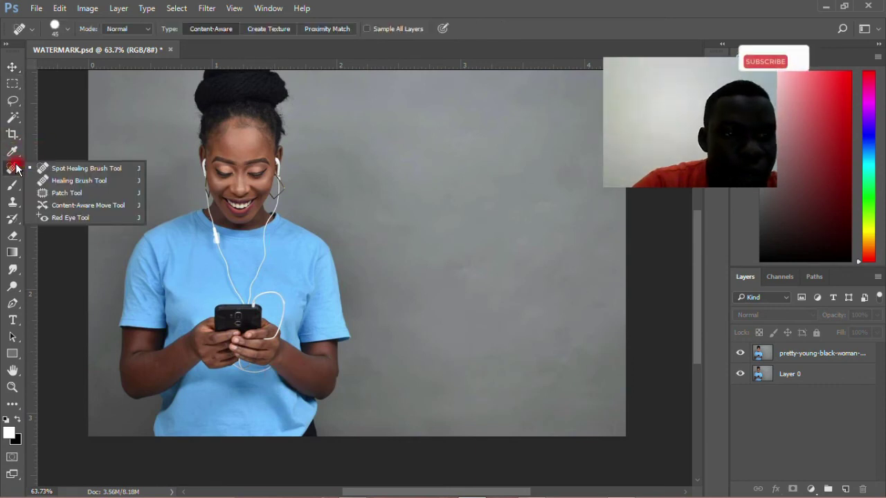
{"action": "left_click", "coordinate": [78, 173]}
{"action": "left_click", "coordinate": [103, 173]}
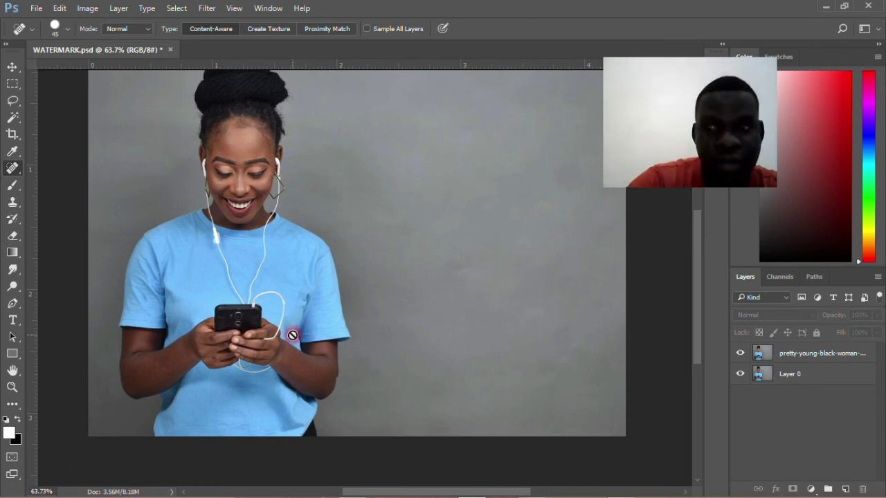
- Zoom out, switch to the Move tool and show the taskbar's hidden tray icons
{"action": "scroll", "coordinate": [292, 335], "scroll_direction": "down", "scroll_amount": 1}
{"action": "scroll", "coordinate": [205, 365], "scroll_direction": "down", "scroll_amount": 2}
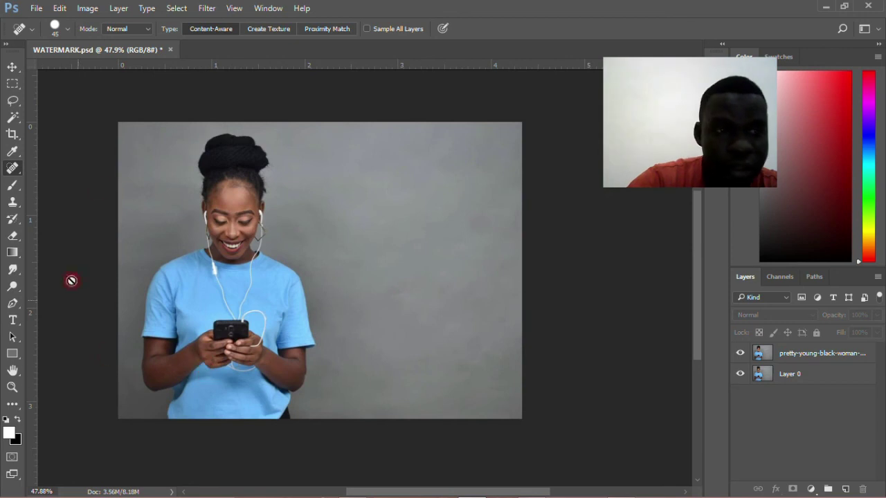
{"action": "left_click", "coordinate": [12, 67]}
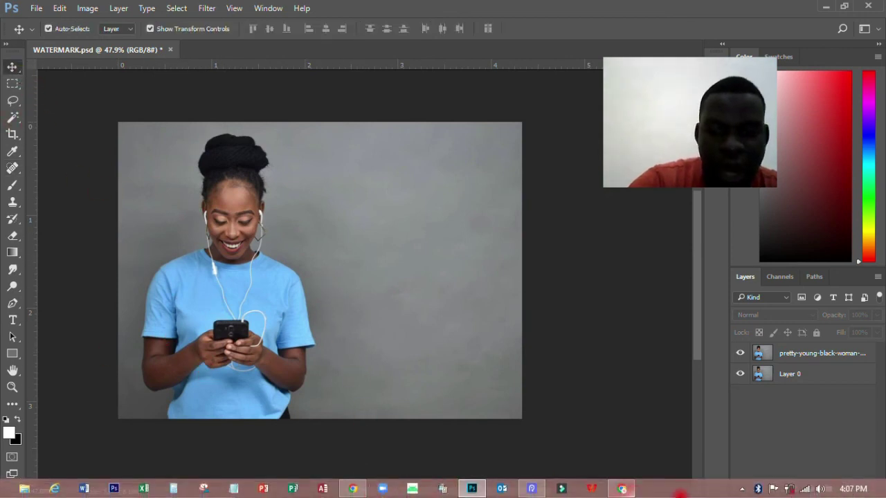
{"action": "left_click", "coordinate": [741, 489]}
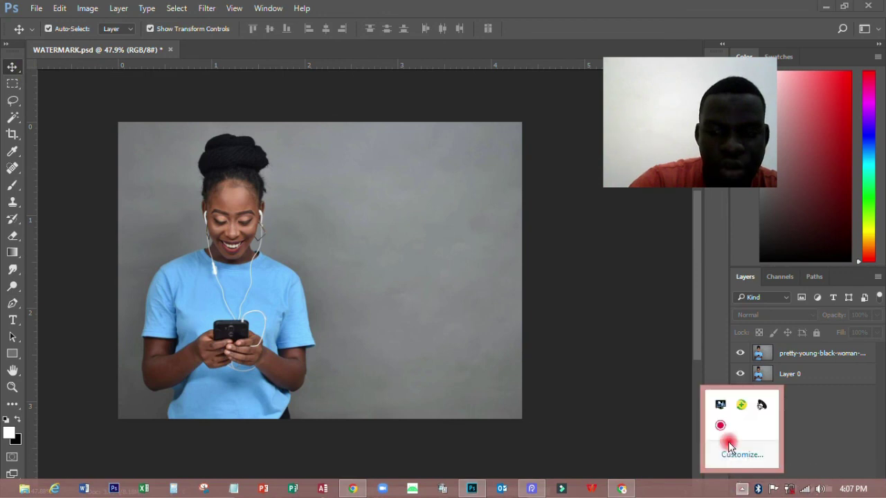